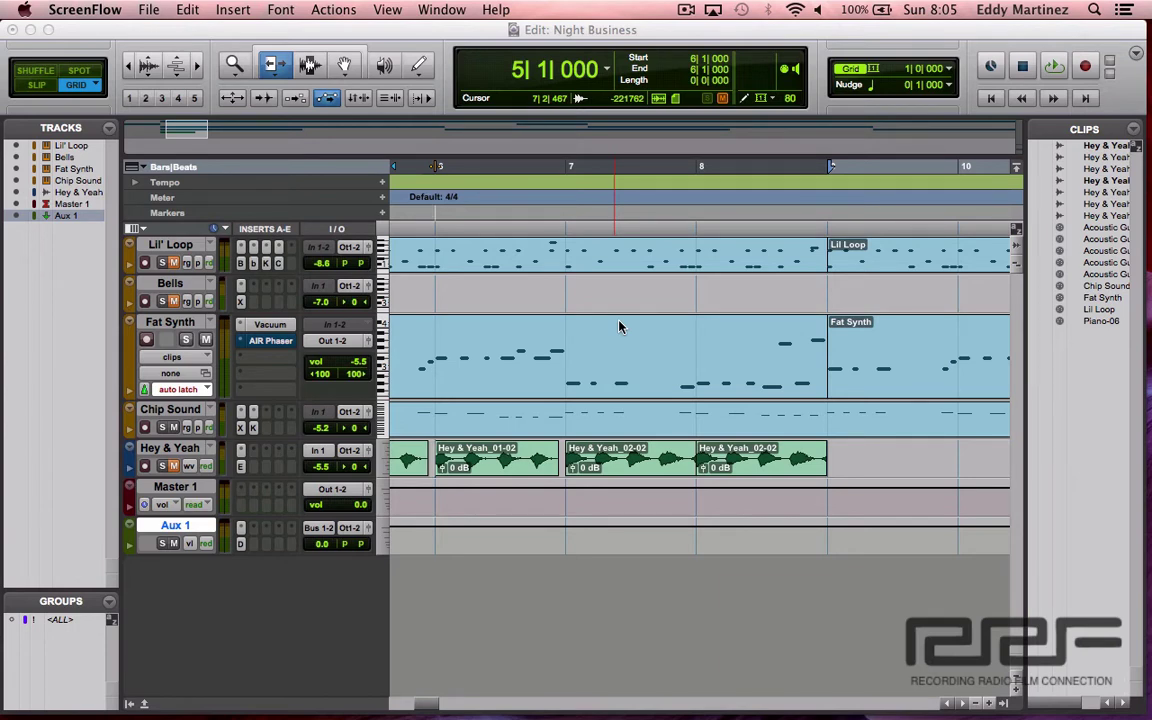
- Bring the Night Business Edit window to the front and scroll the timeline back to bar 1
left_click(560, 570)
scroll(516, 583, "left", 5)
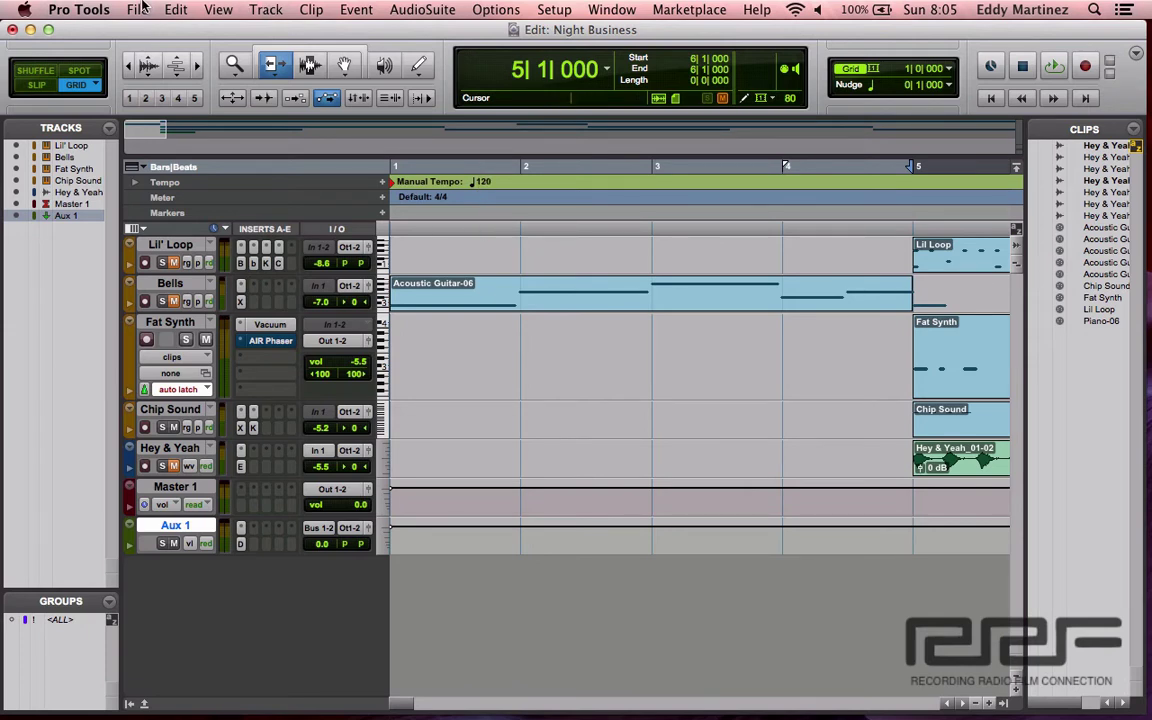
- Import 130 House Kick Loop 004.wav onto a new track placed at session start
left_click(141, 9)
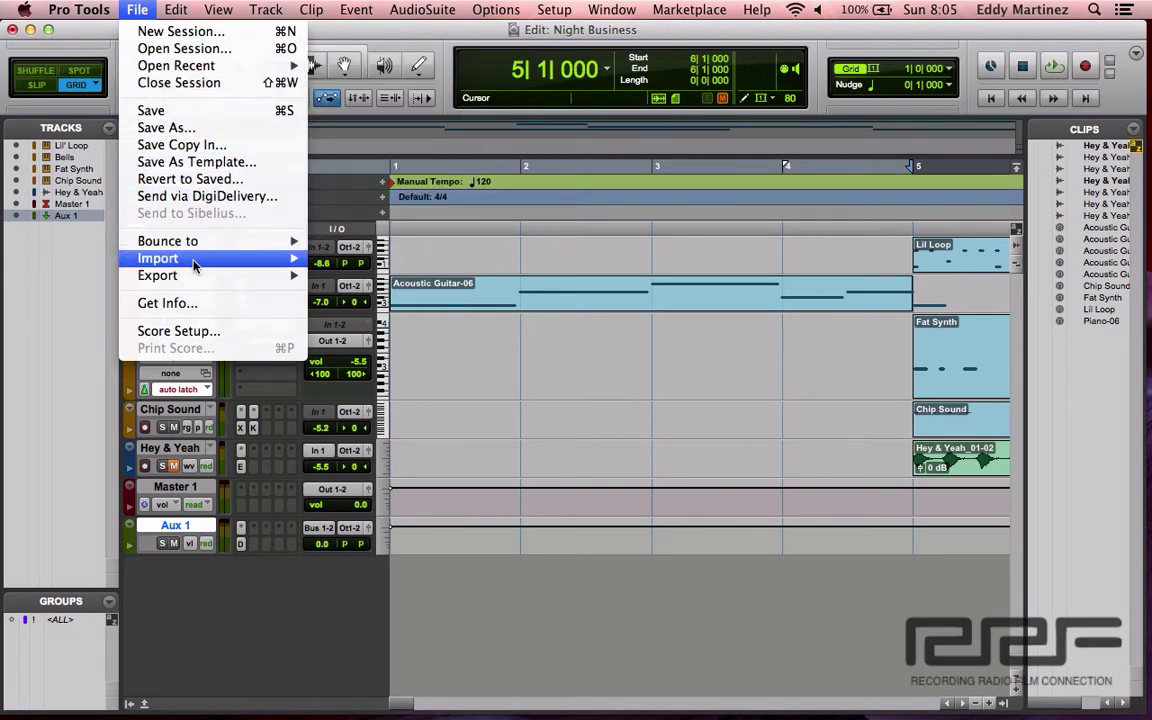
mouse_move(177, 258)
left_click(427, 297)
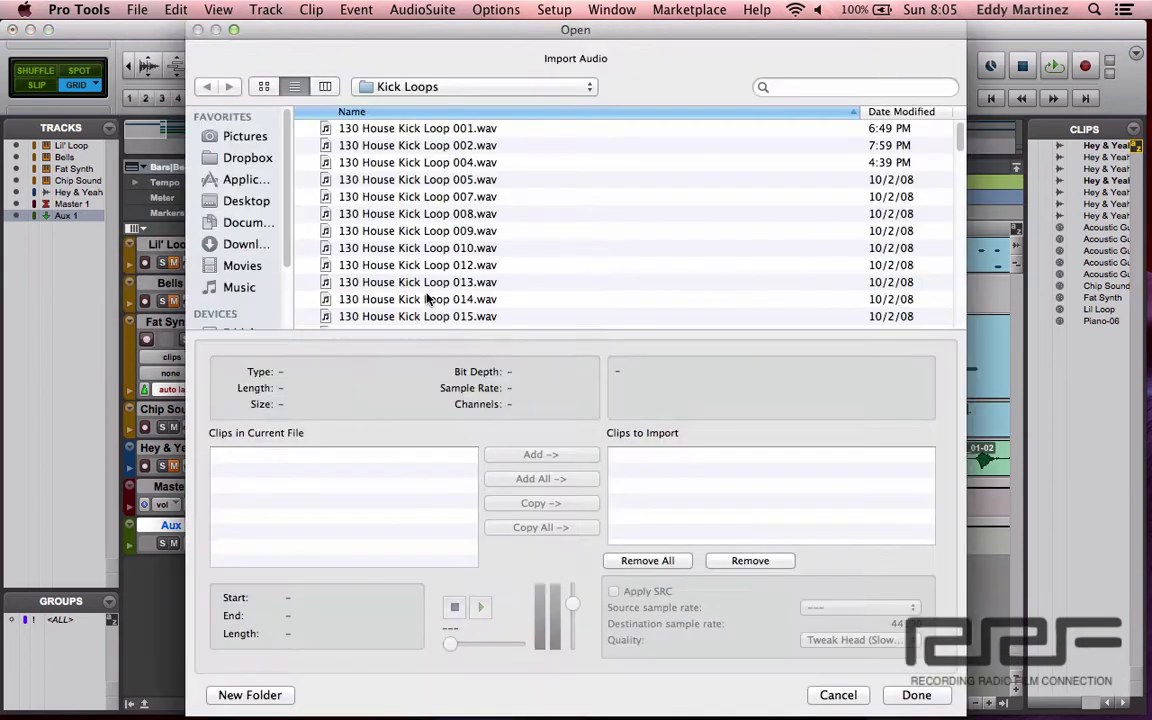
left_click(356, 163)
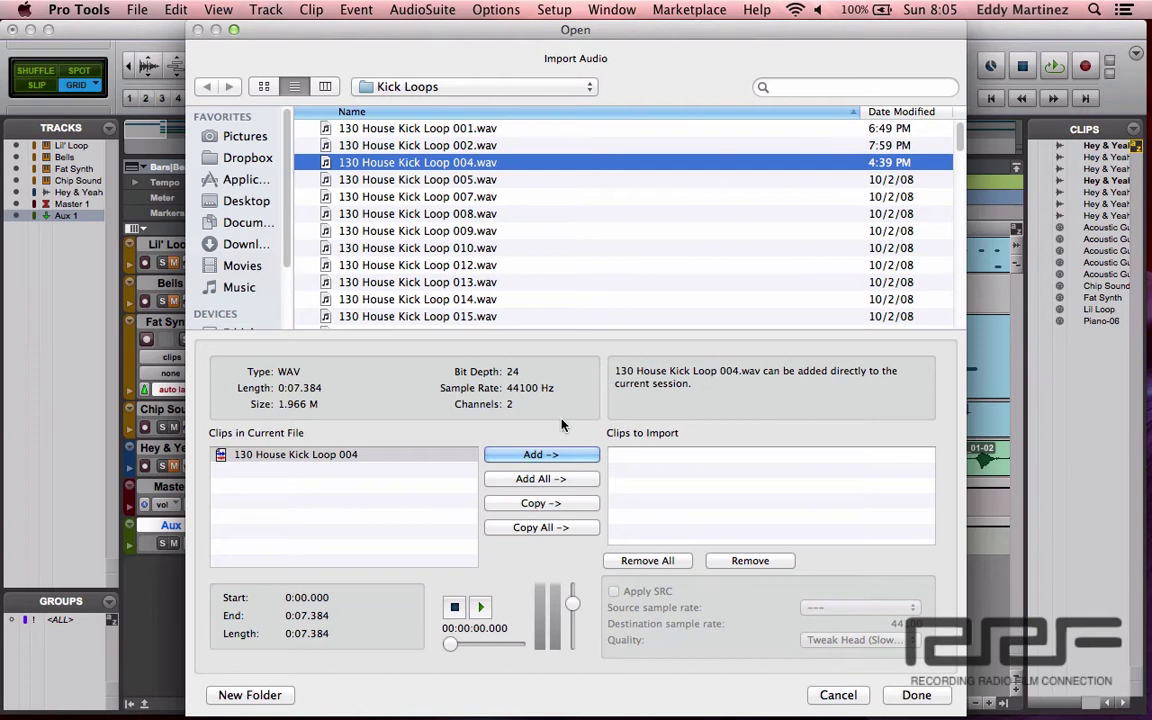
left_click(558, 455)
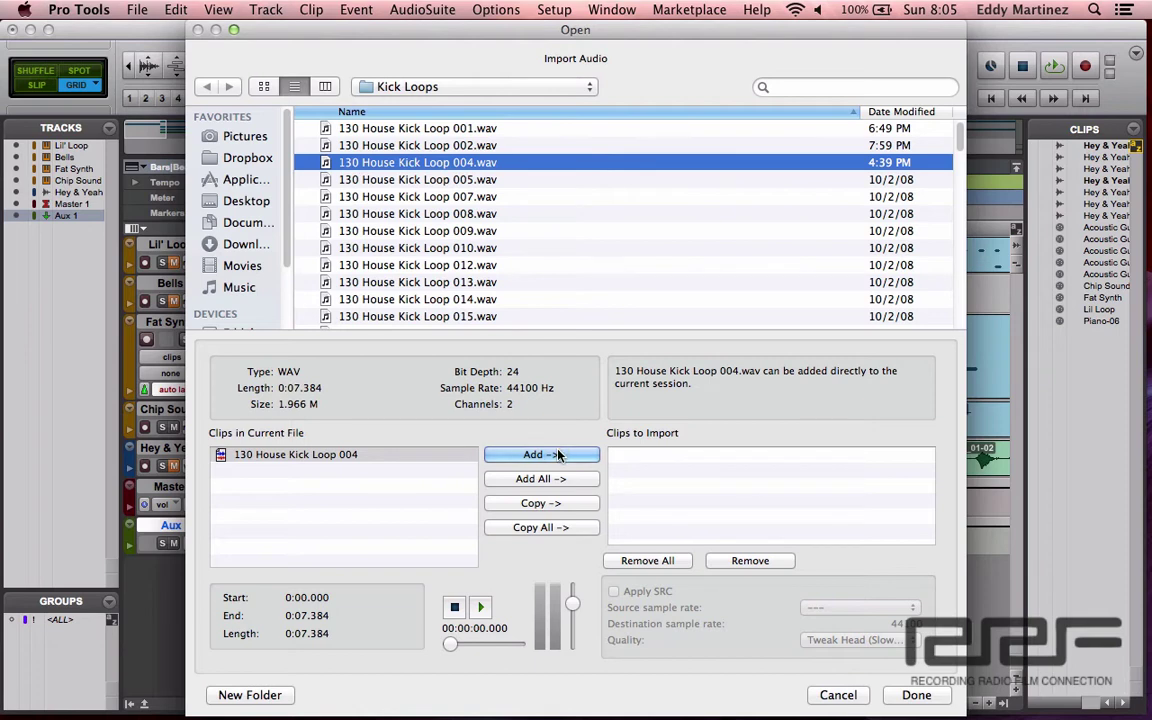
left_click(914, 694)
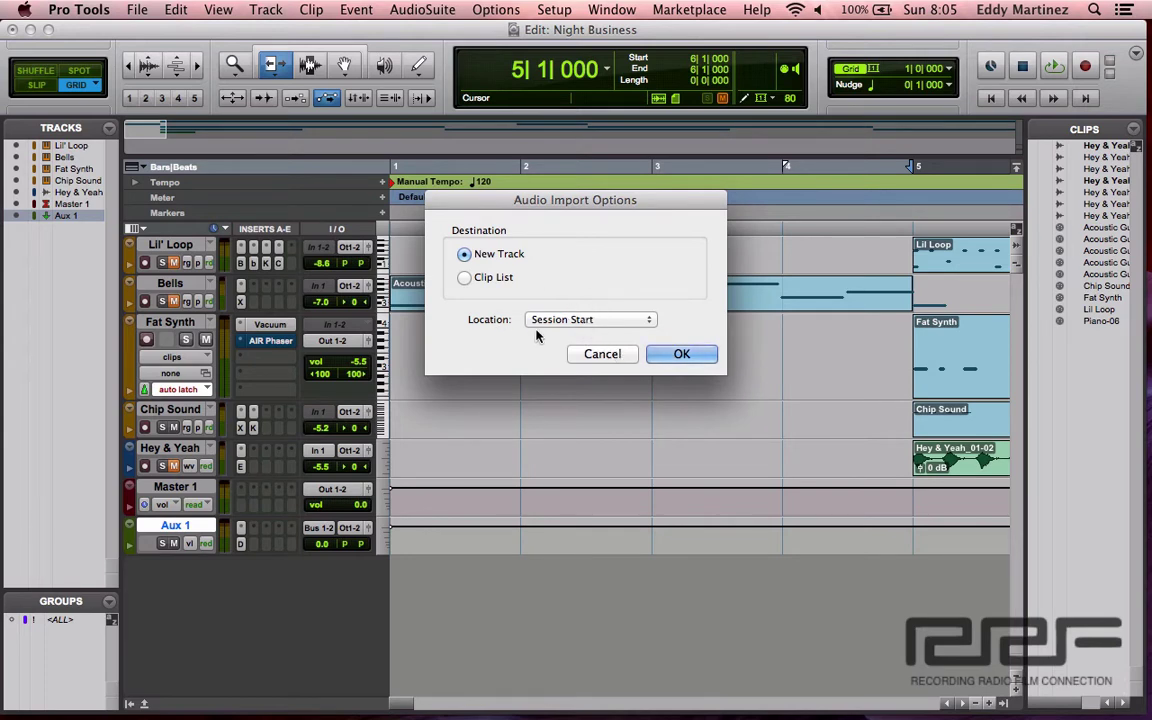
left_click(676, 355)
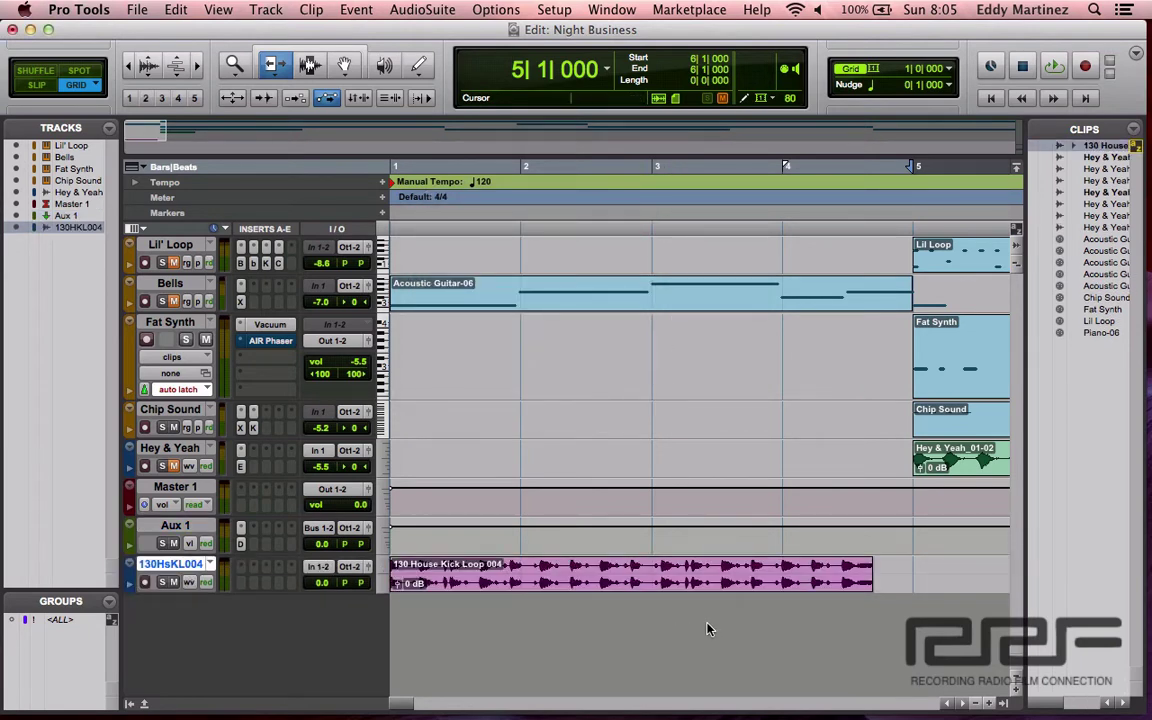
- With the Grabber tool, drag the kick loop clip to start at bar 5
key("F7")
key("F8")
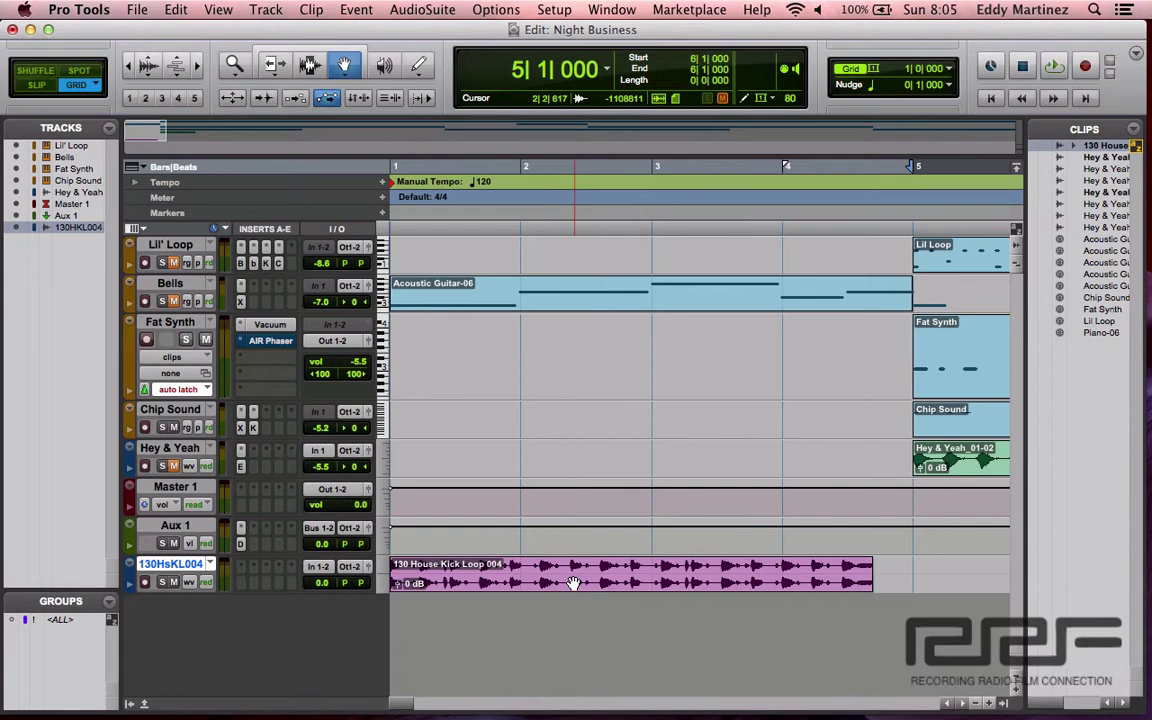
left_click_drag(545, 581, 951, 579)
- Play the arrangement from bar 5 with the kick loop, then stop
scroll(955, 577, "right", 5)
scroll(952, 578, "right", 1)
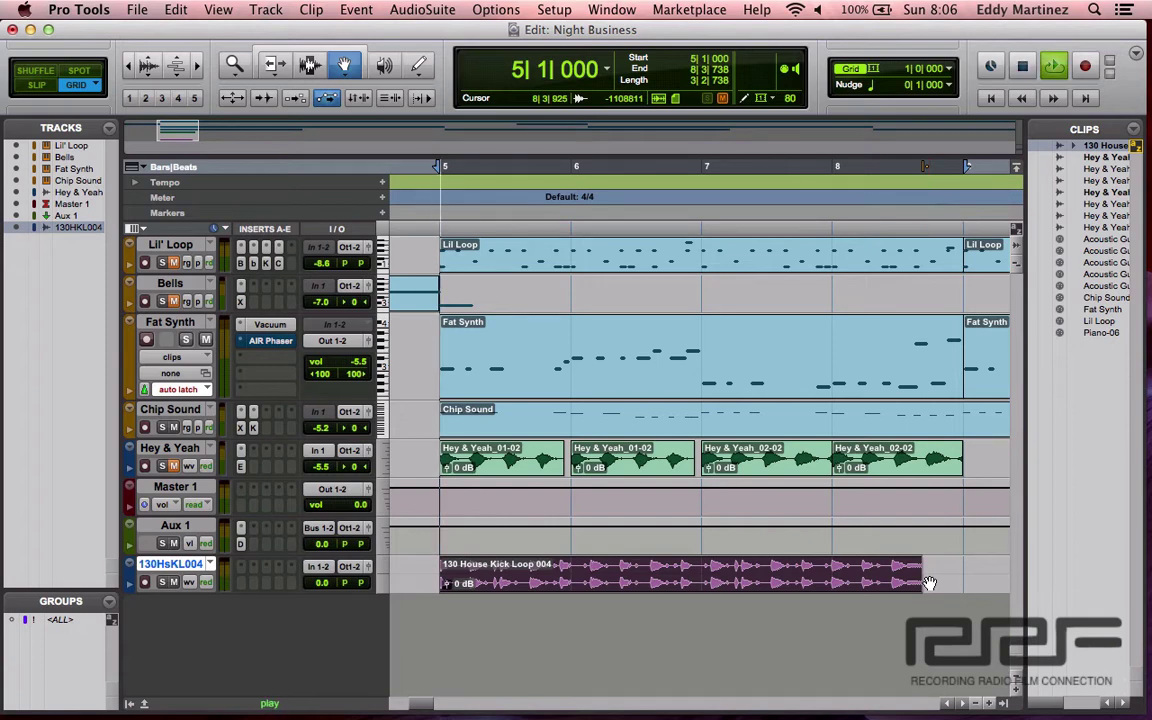
key("space")
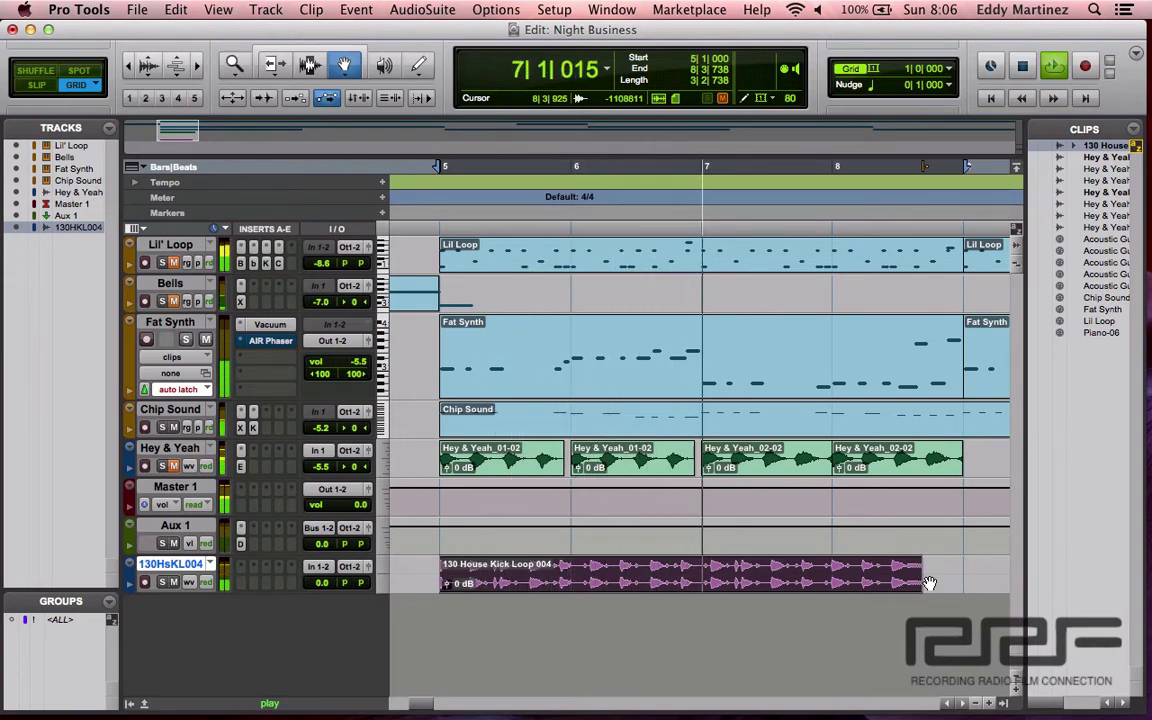
key("space")
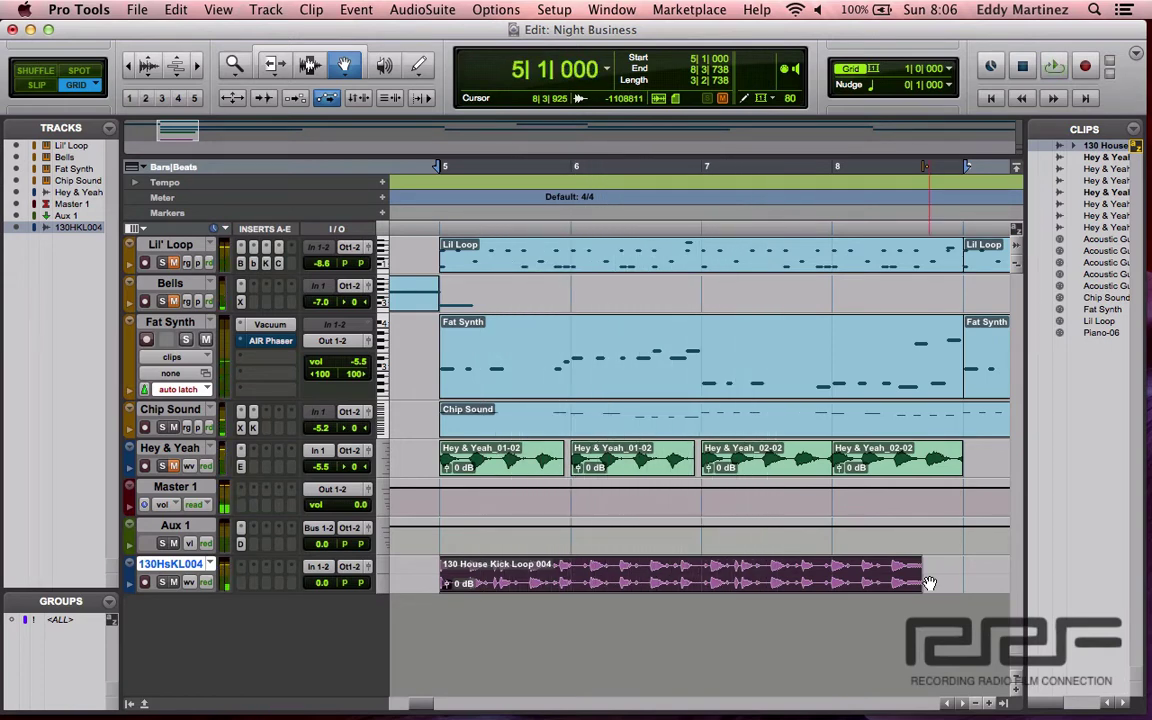
- Set the 130HsKL004 track's Elastic Audio mode to Rhythmic
left_click(130, 568)
mouse_move(185, 567)
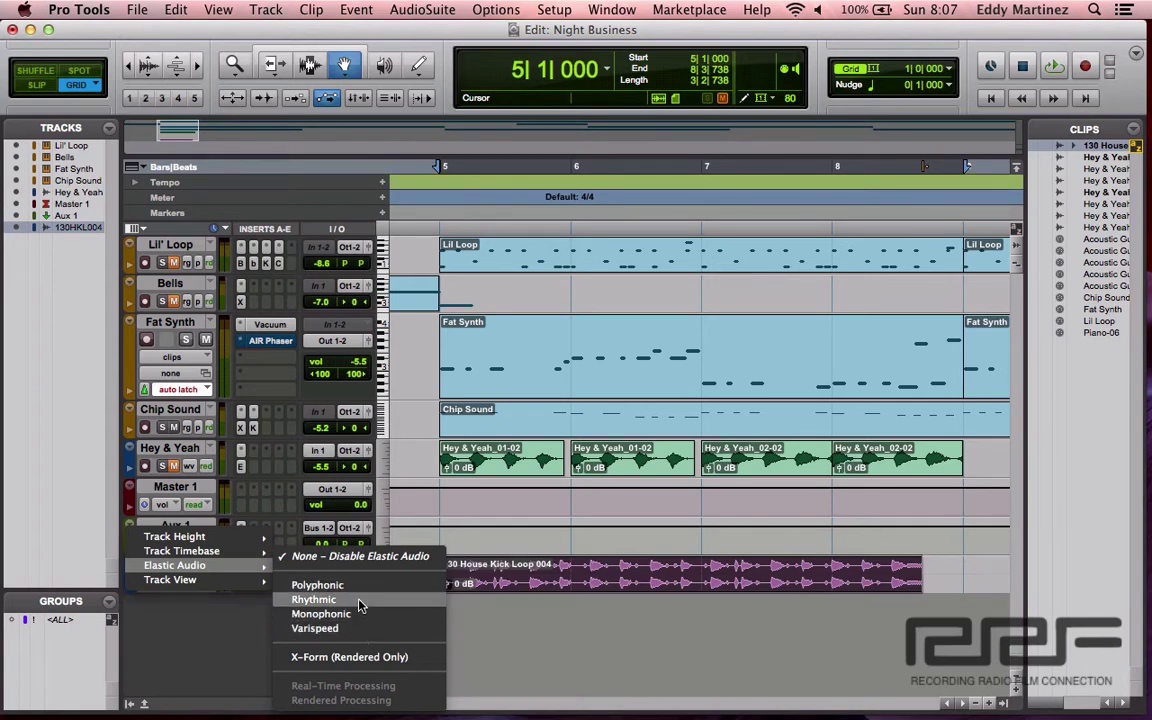
left_click(360, 600)
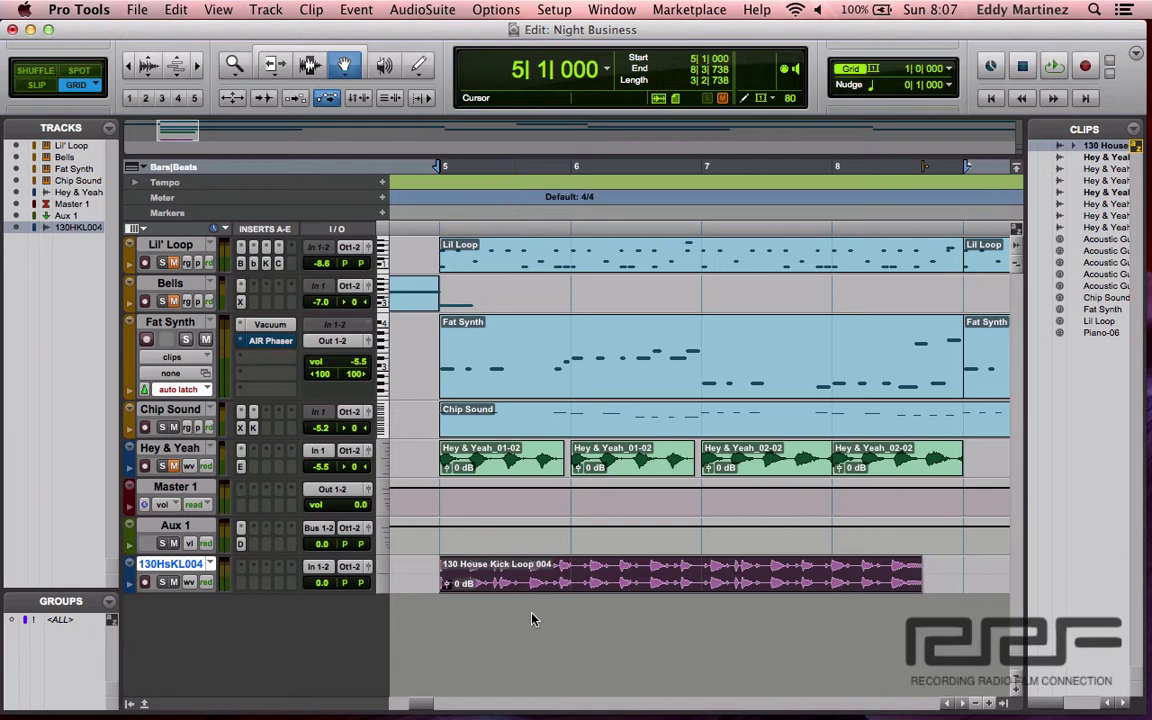
- Zoom in and set the 130HsKL004 track height to jumbo
left_click(198, 67)
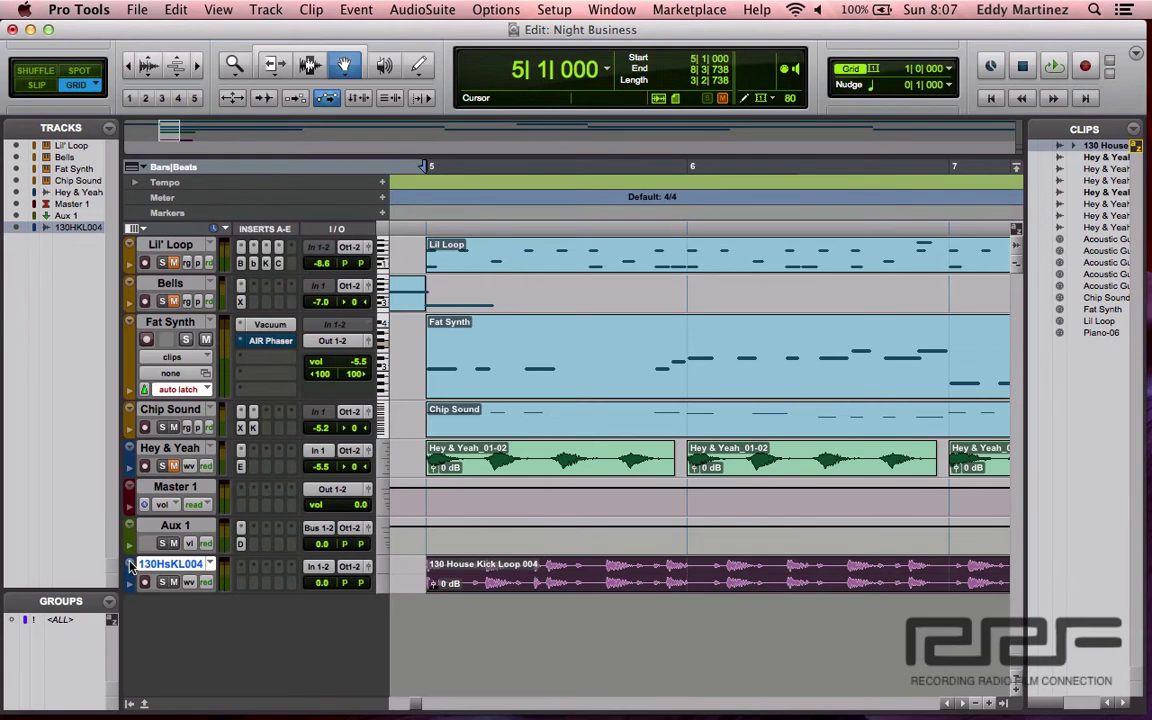
right_click(128, 527)
mouse_move(152, 568)
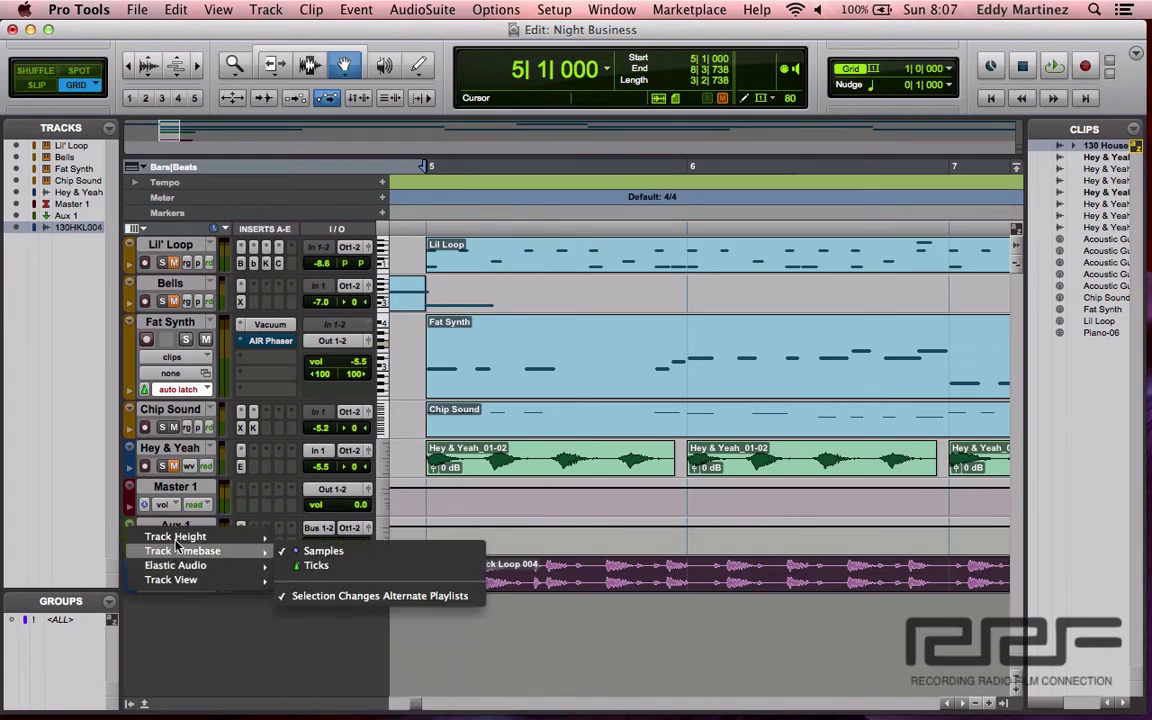
mouse_move(195, 537)
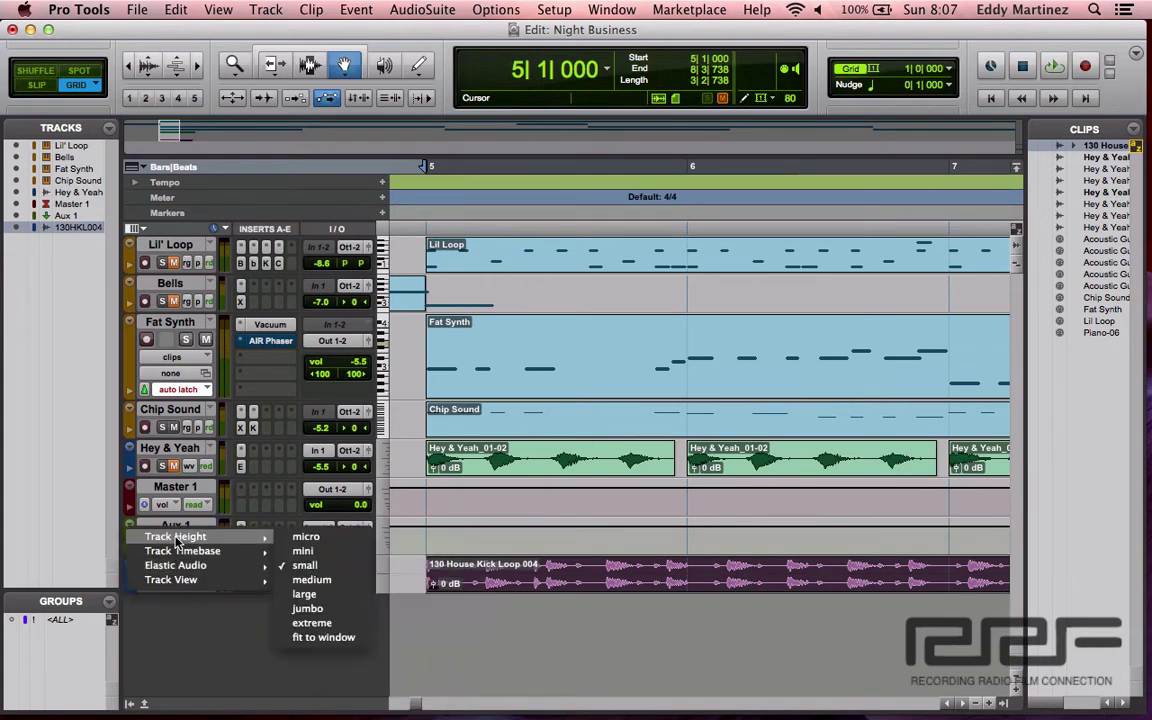
left_click(325, 610)
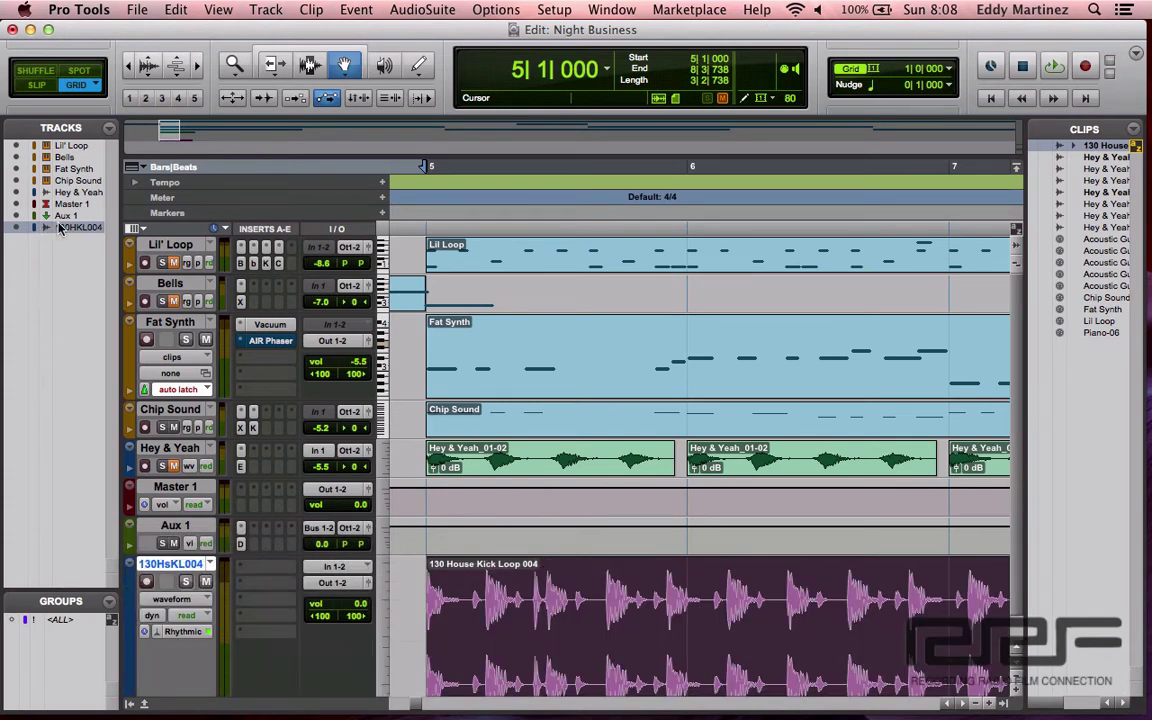
- Move 130HsKL004 above Hey & Yeah, directly below Chip Sound, in the Tracks list
left_click_drag(58, 193, 58, 191)
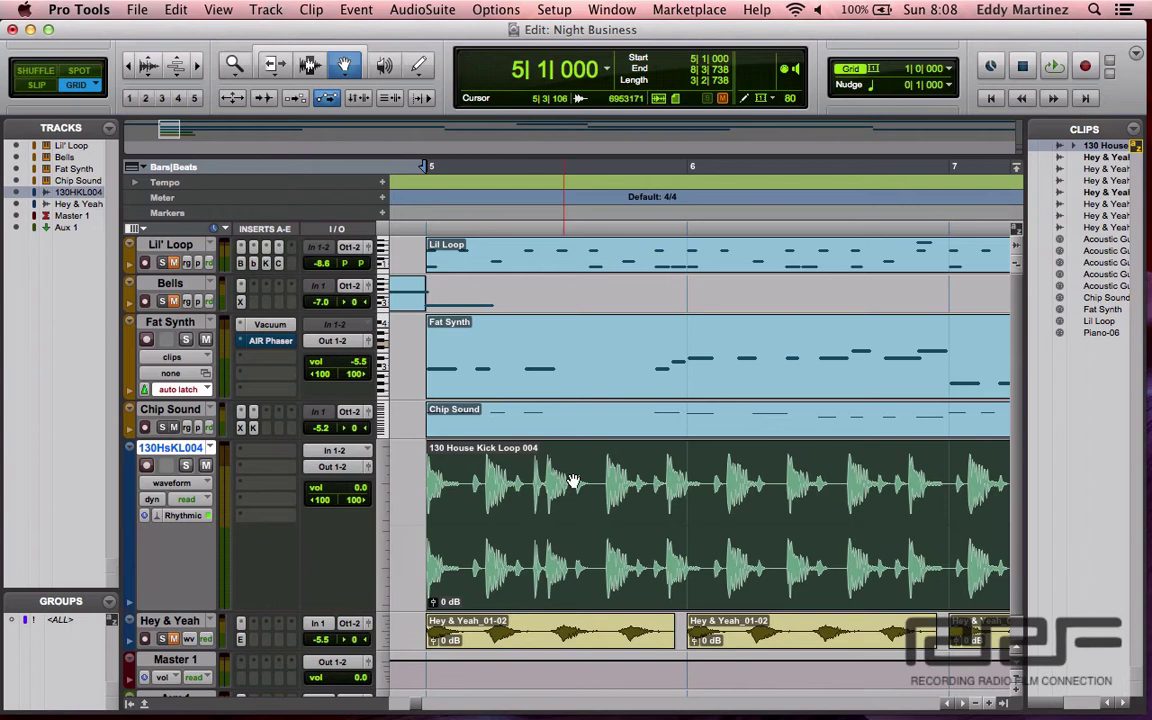
scroll(594, 516, "right", 2)
scroll(594, 516, "left", 2)
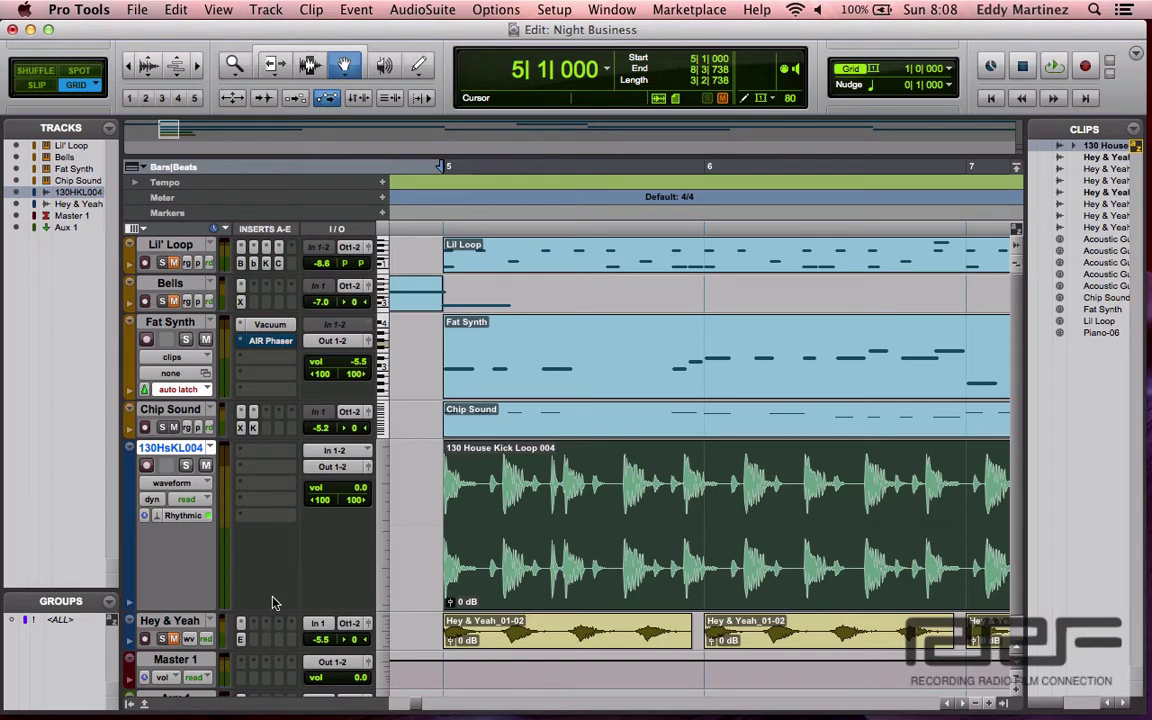
- Switch the 130HsKL004 track to analysis view to reveal its transient event markers
left_click(190, 484)
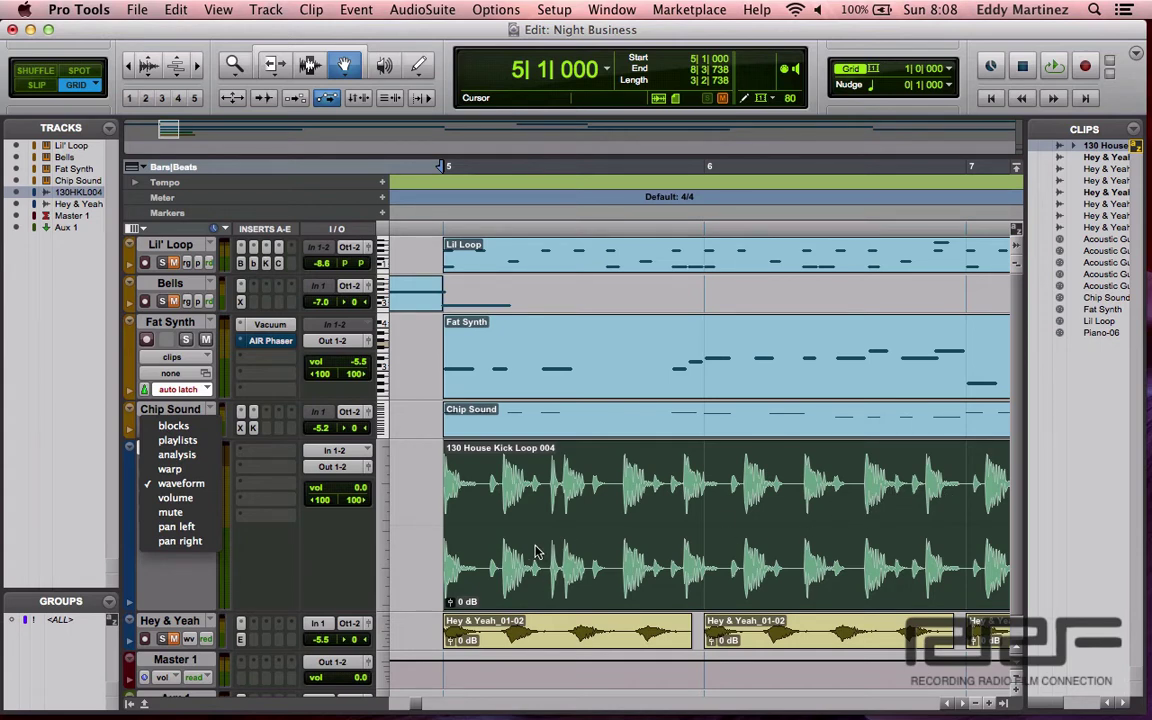
left_click(194, 458)
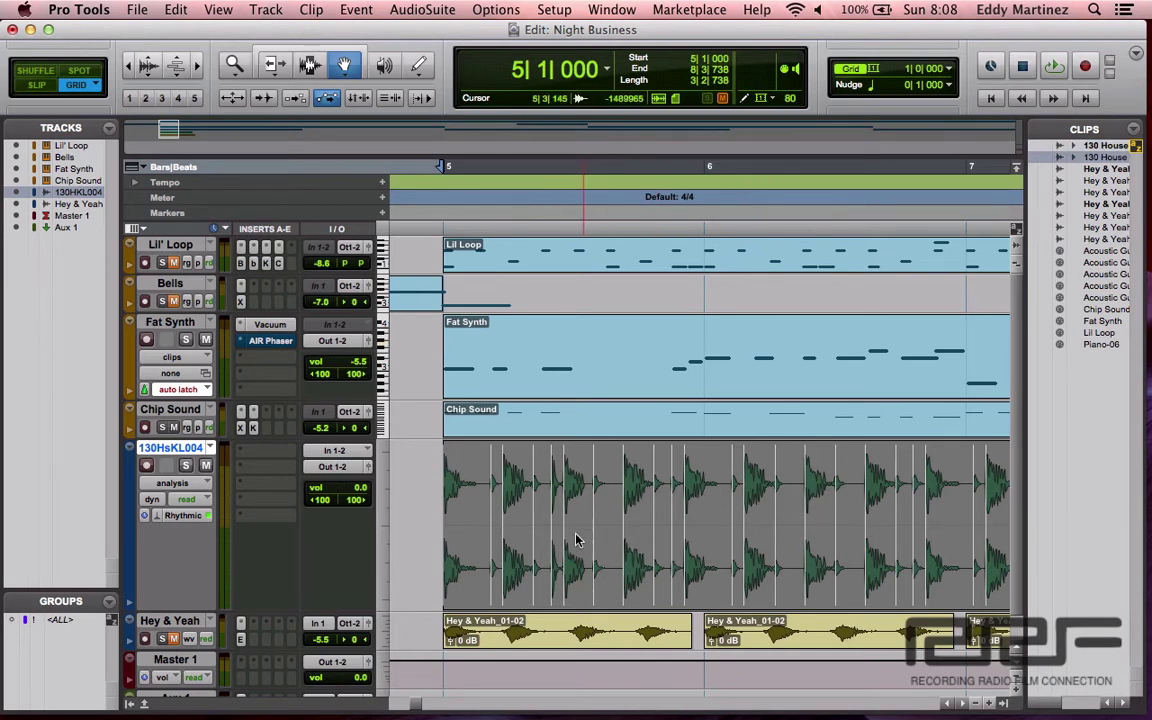
right_click(464, 532)
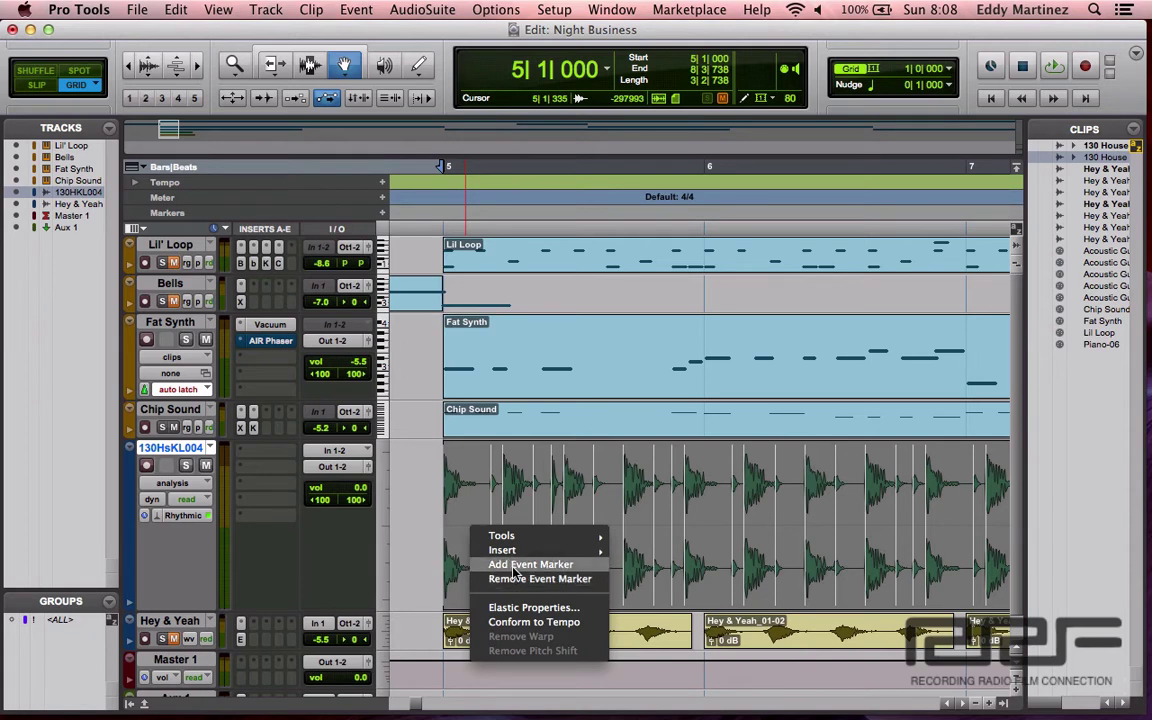
left_click(423, 526)
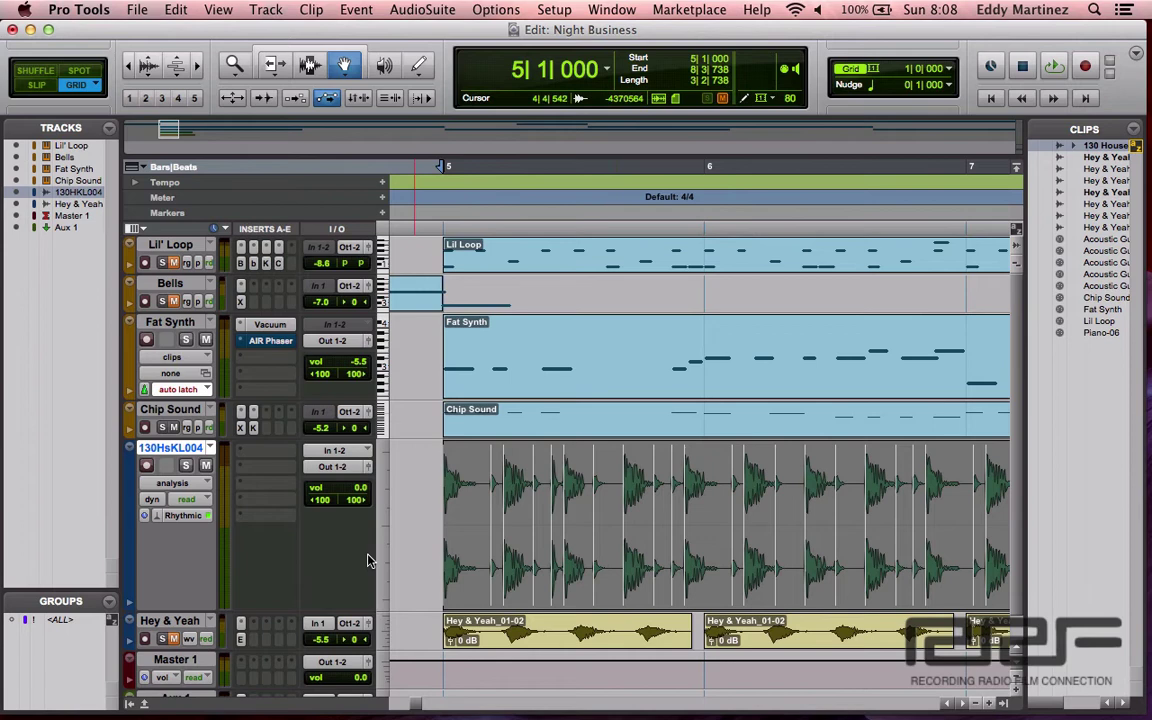
- Conform the kick loop clip to the 120 BPM session tempo and play it from bar 5
left_click(318, 9)
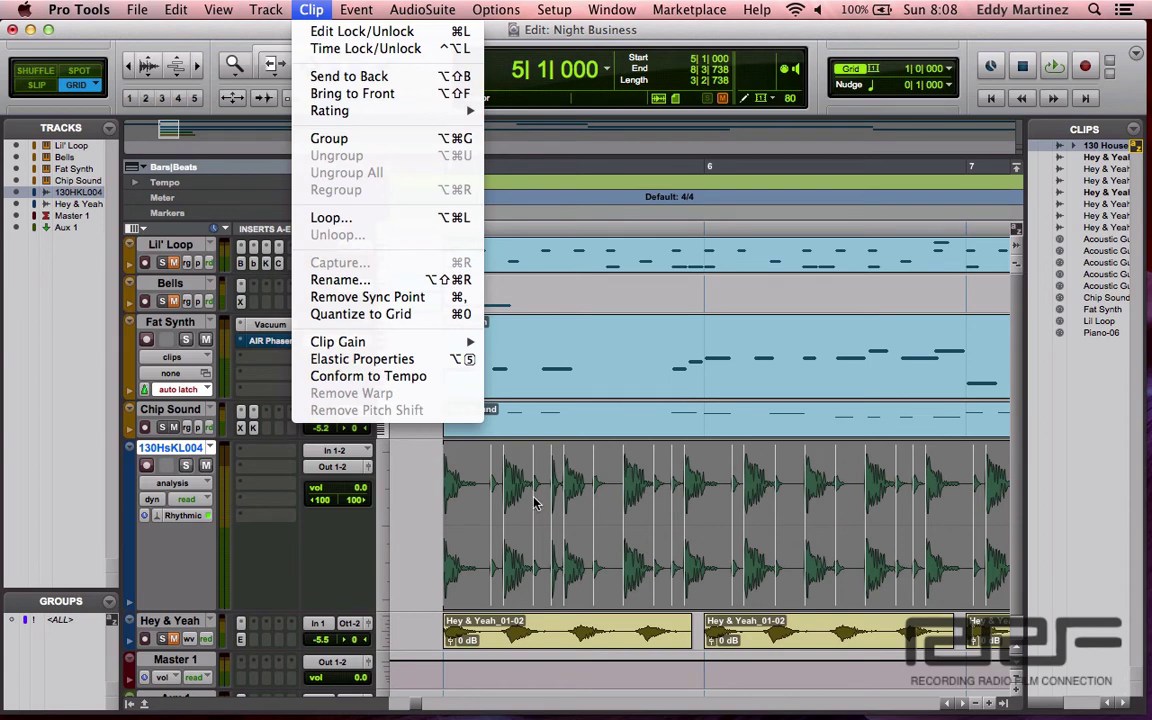
left_click(411, 527)
scroll(411, 525, "right", 10)
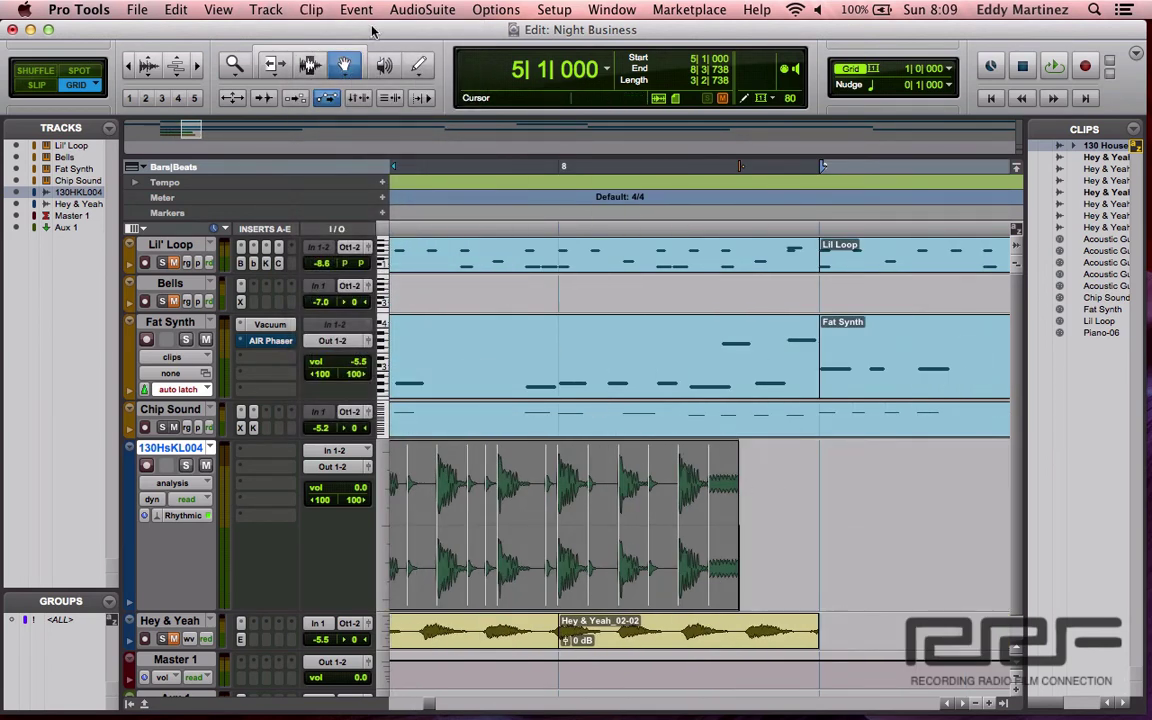
left_click(311, 9)
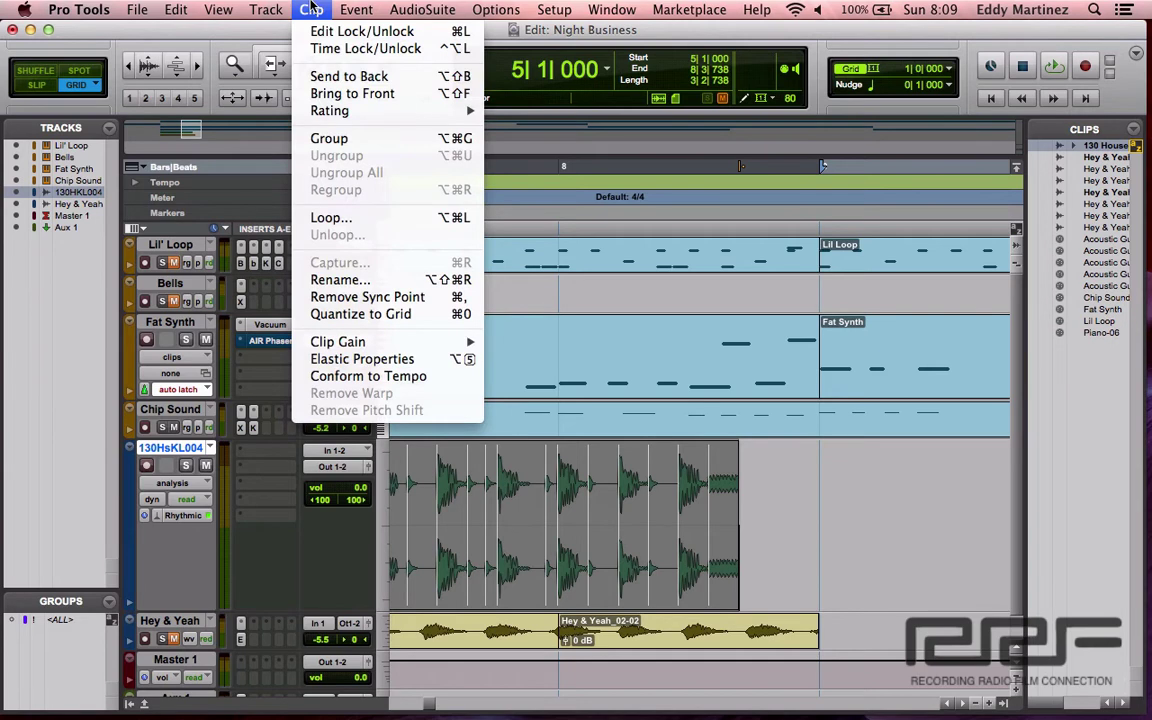
left_click(389, 378)
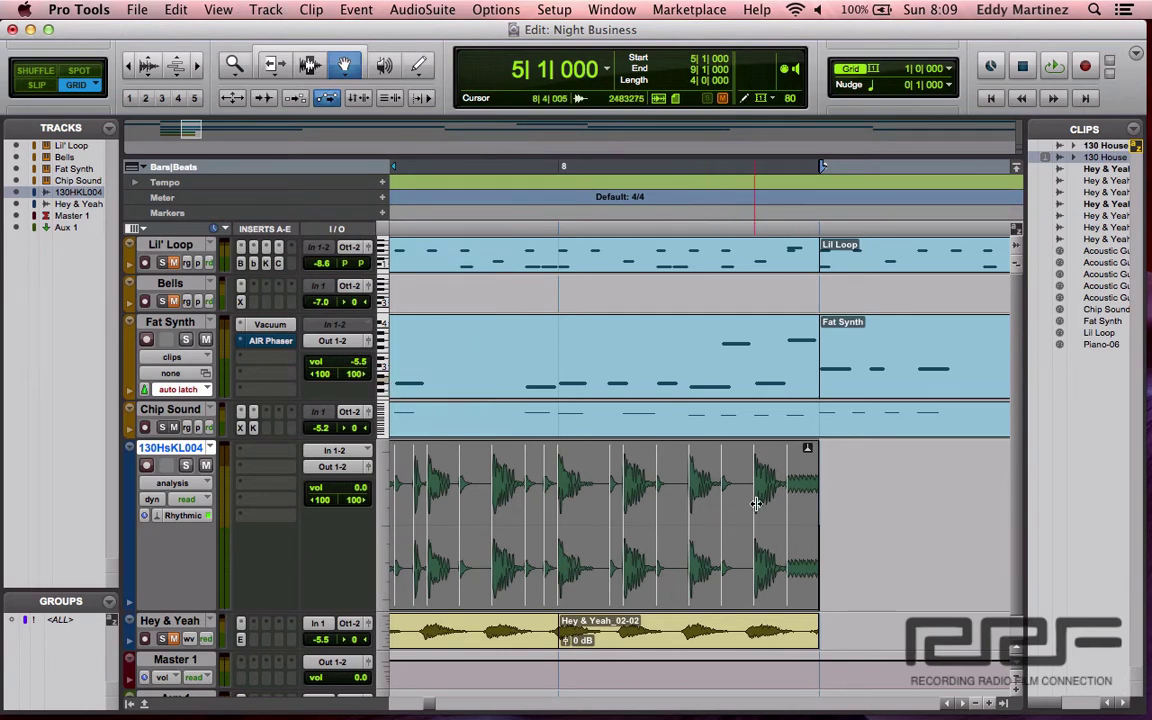
scroll(788, 511, "left", 10)
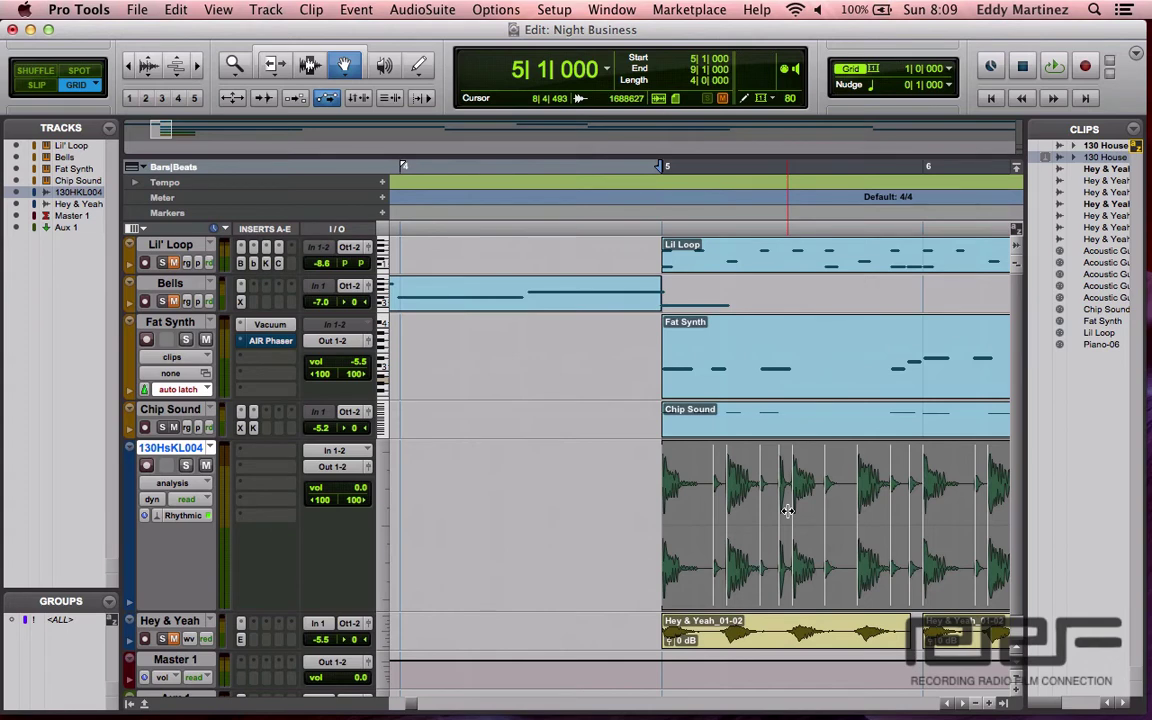
key("space")
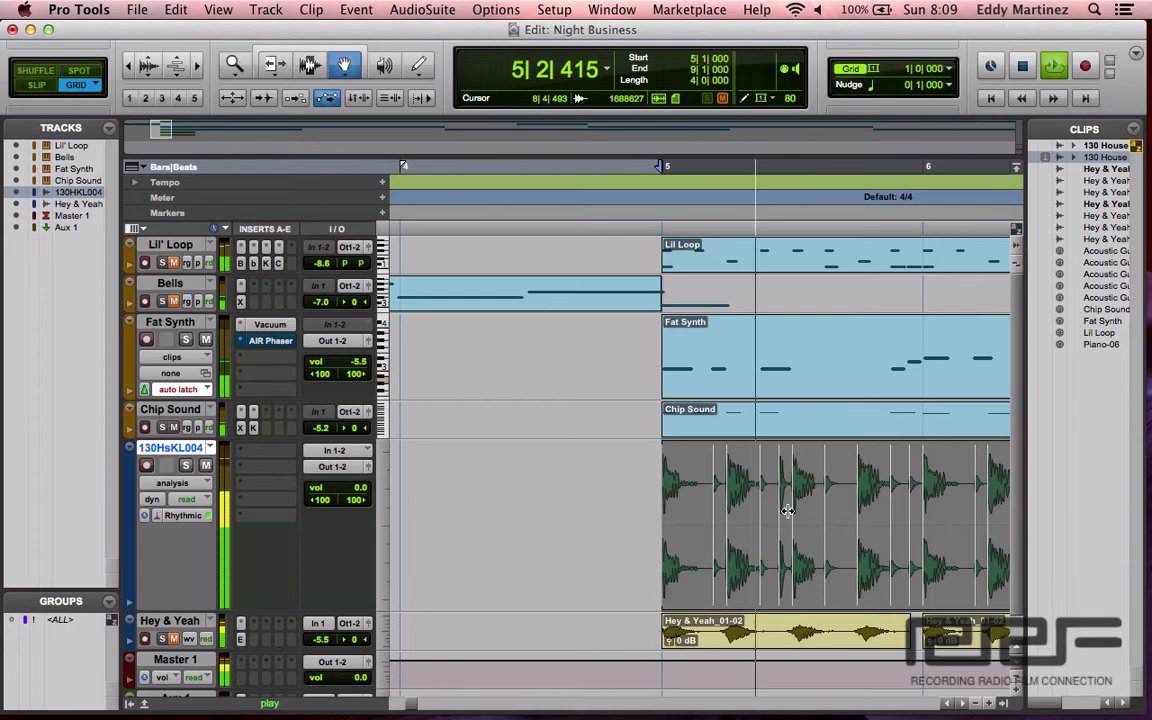
key("space")
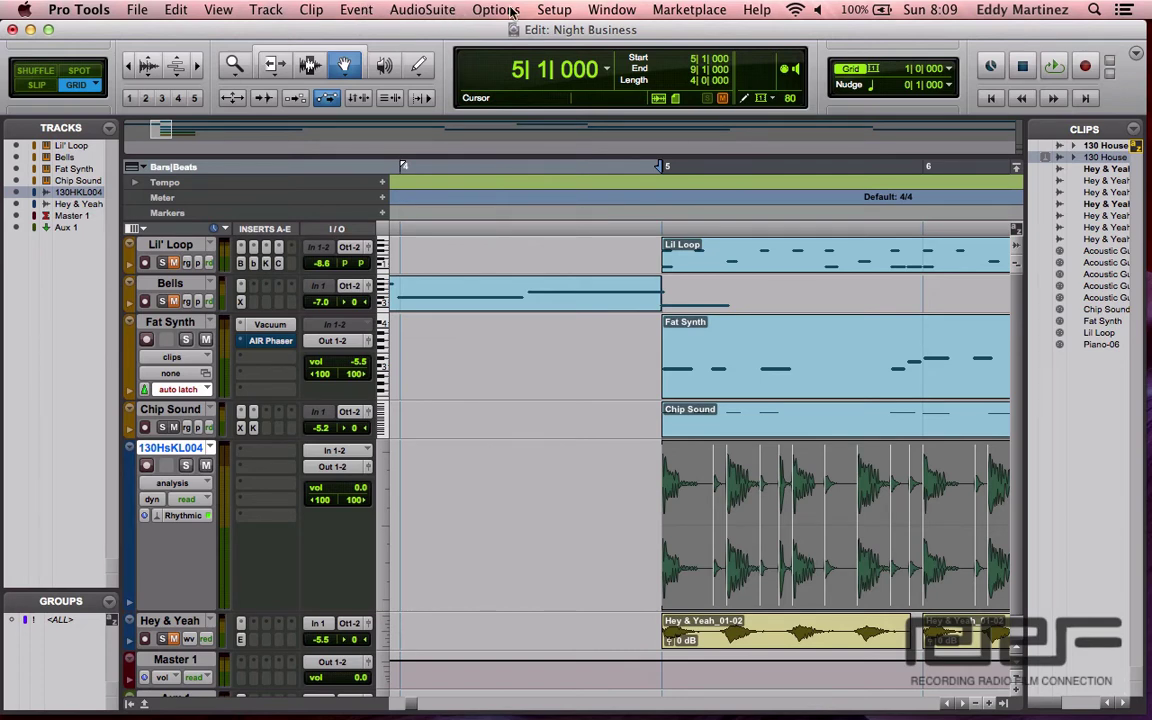
- Quantize the kick loop's Elastic Audio events to a 1/32-note grid via Event Operations
left_click(352, 12)
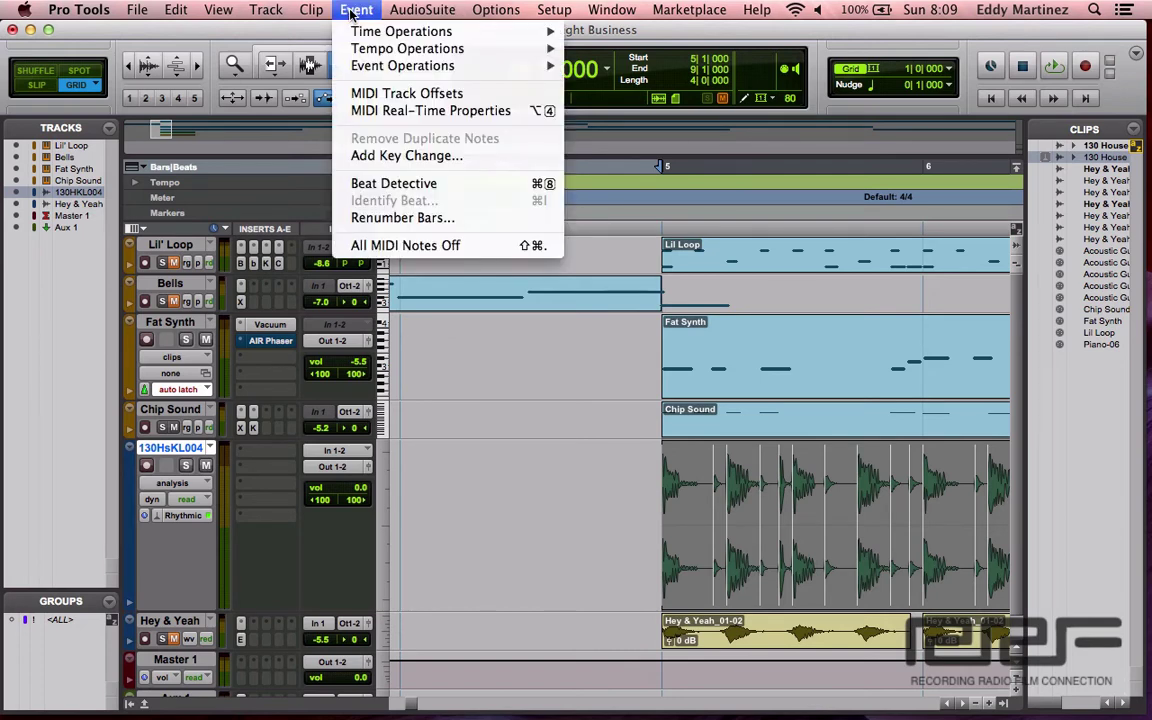
mouse_move(368, 70)
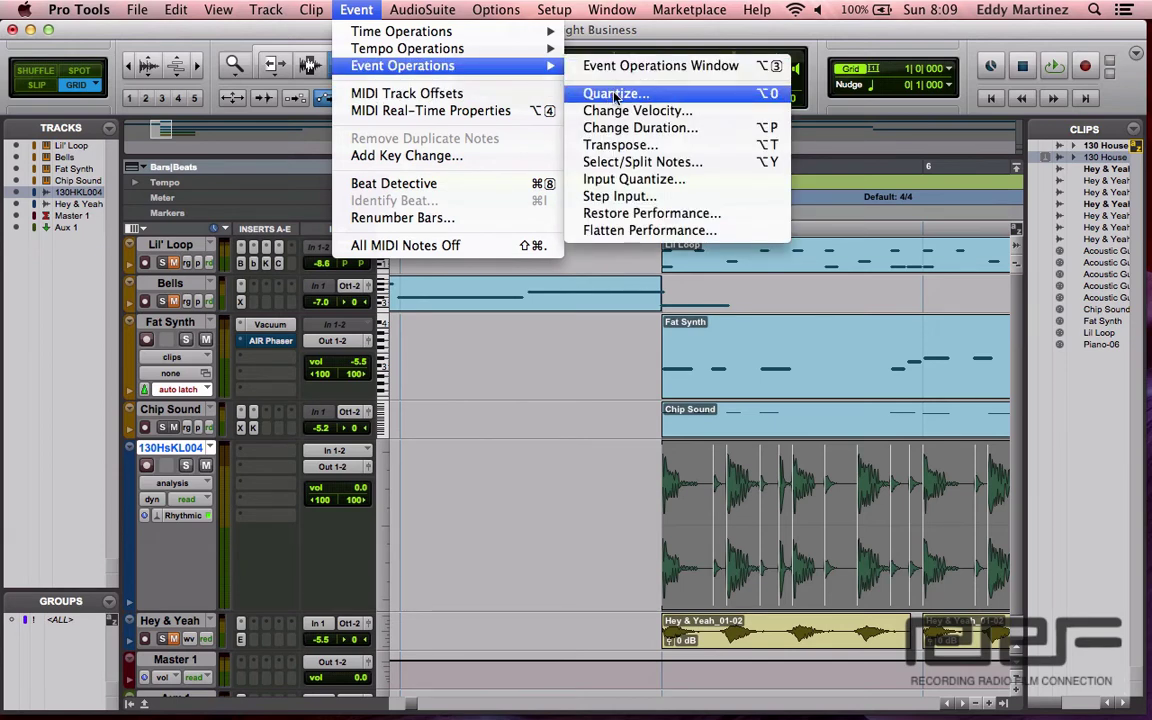
left_click(615, 95)
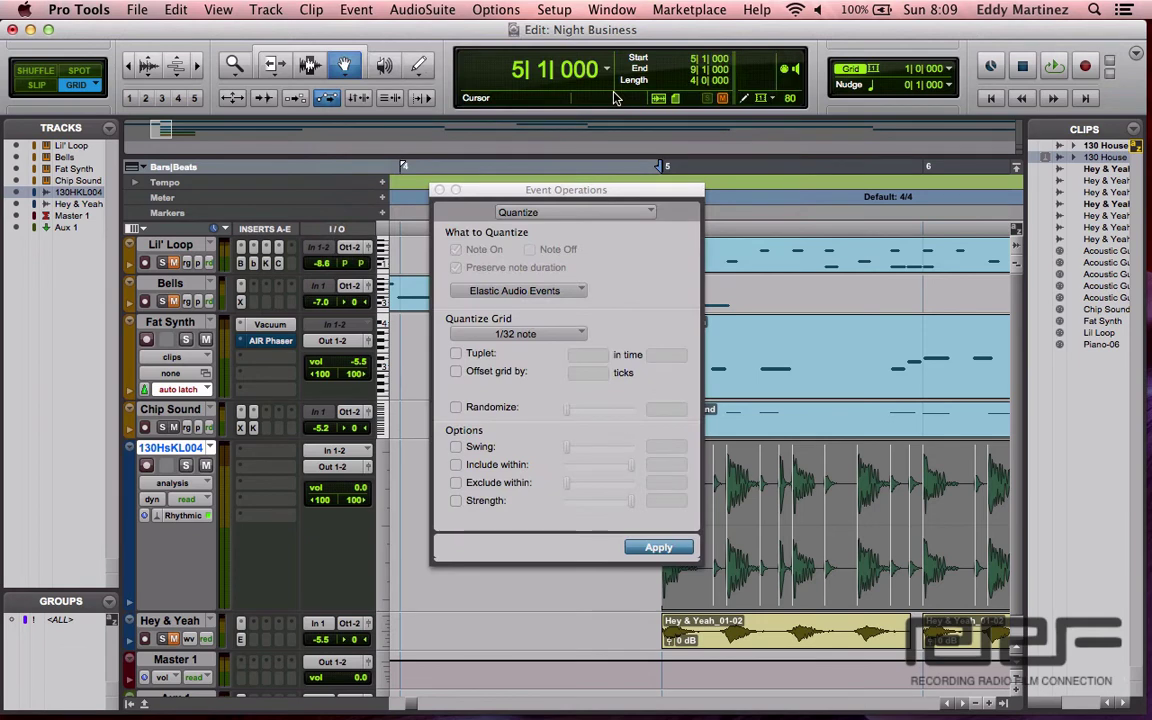
left_click(551, 337)
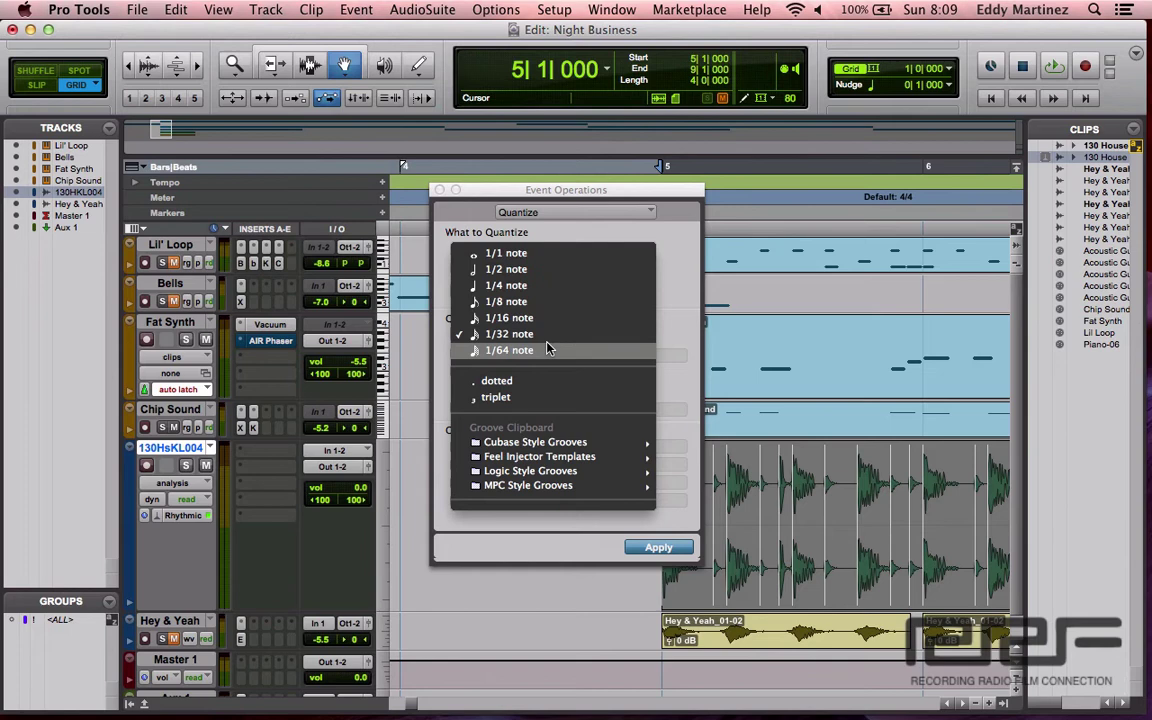
left_click(548, 337)
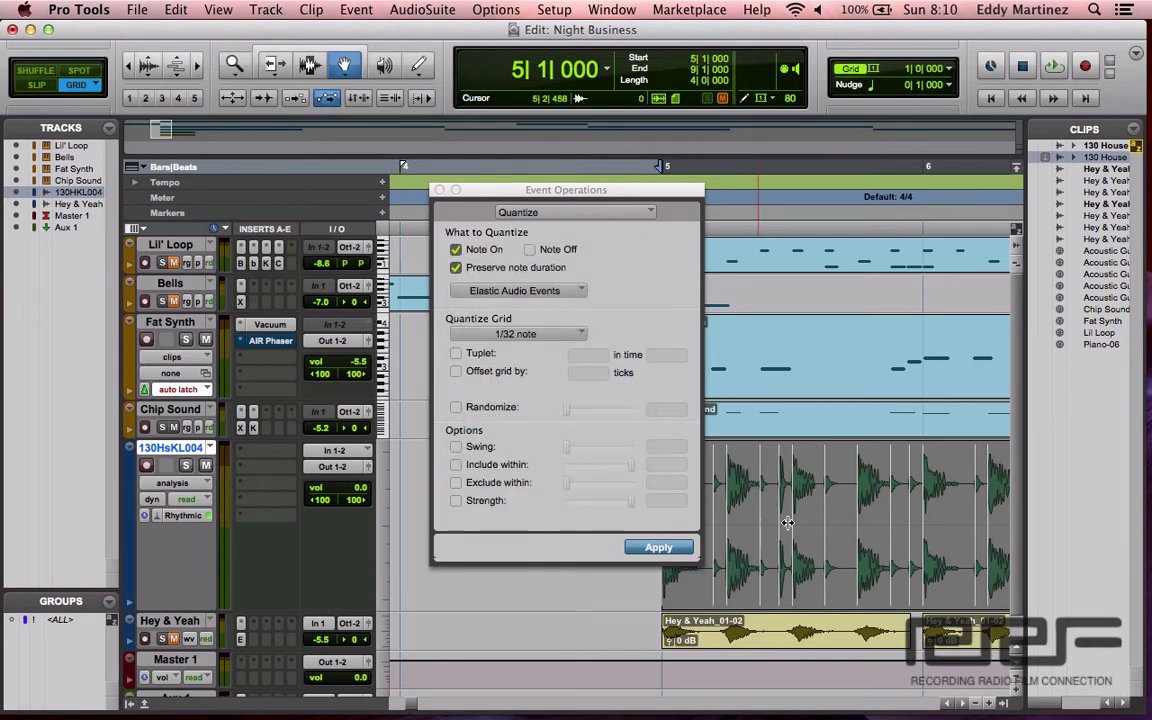
left_click(680, 552)
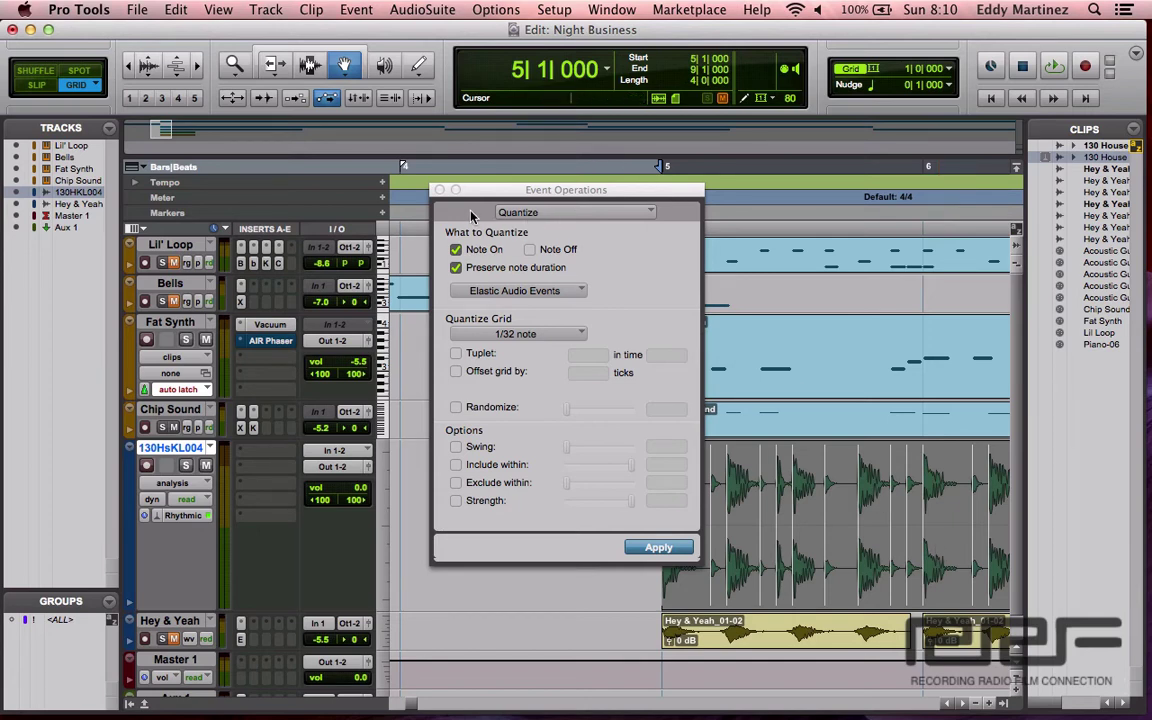
left_click(440, 190)
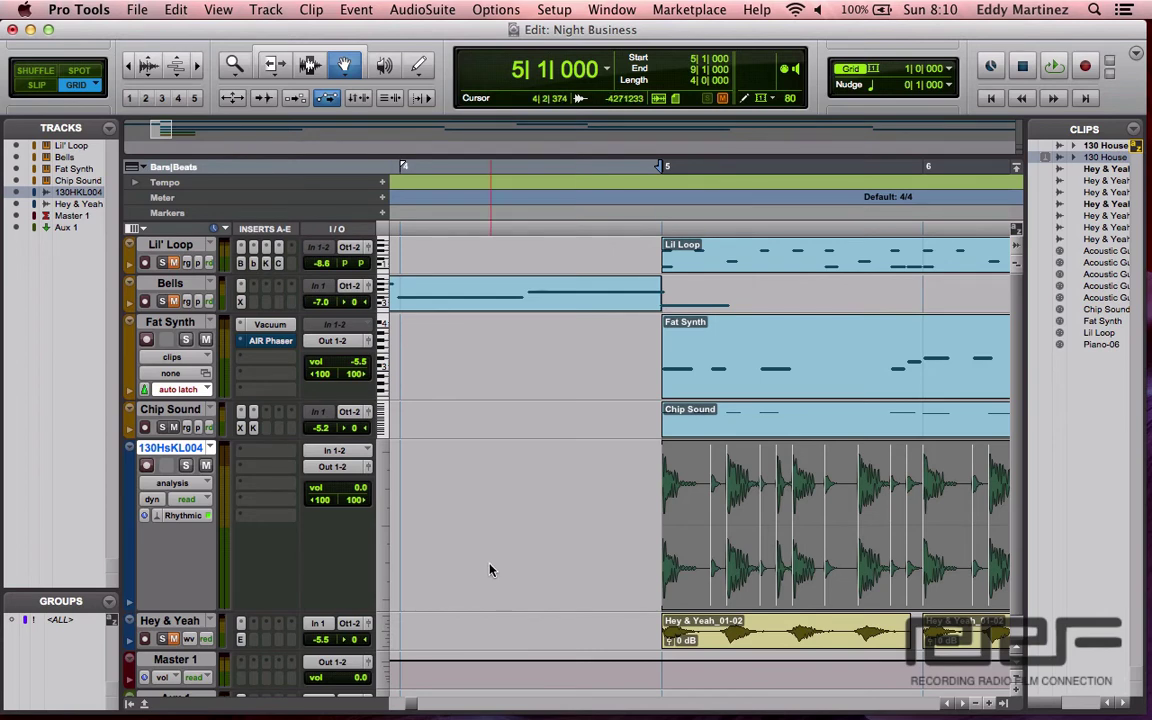
- Show the kick track in warp view, enable Slip mode, and select the Smart Tool
left_click(183, 486)
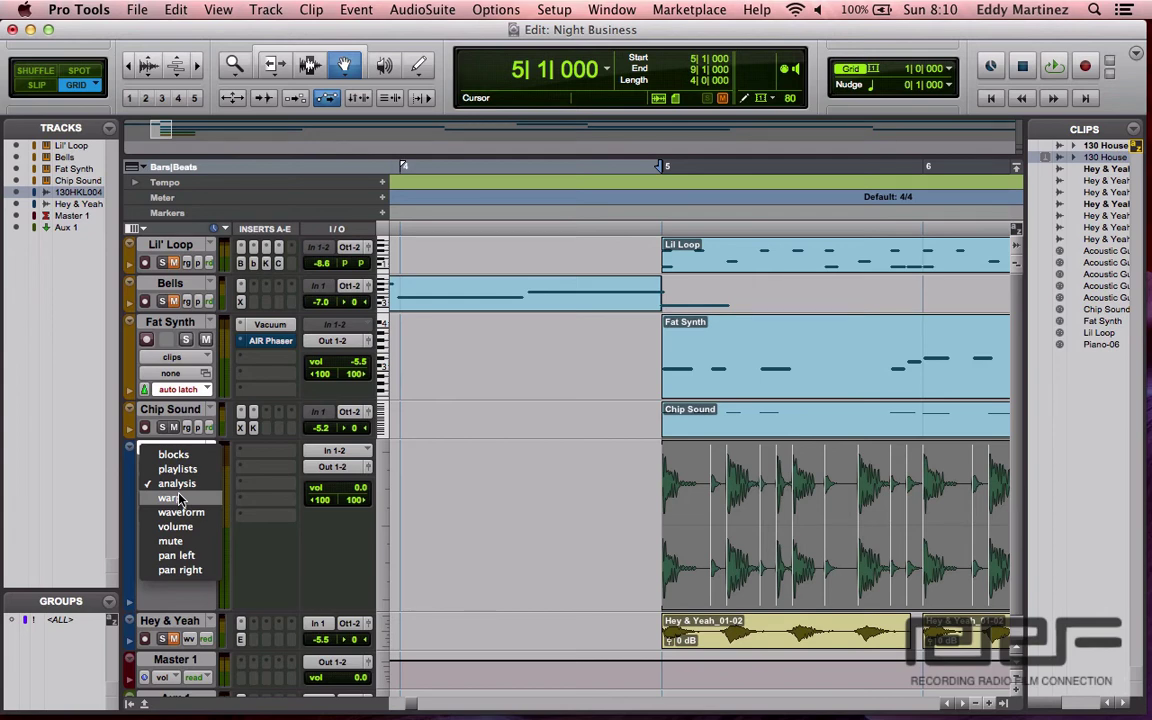
left_click(170, 498)
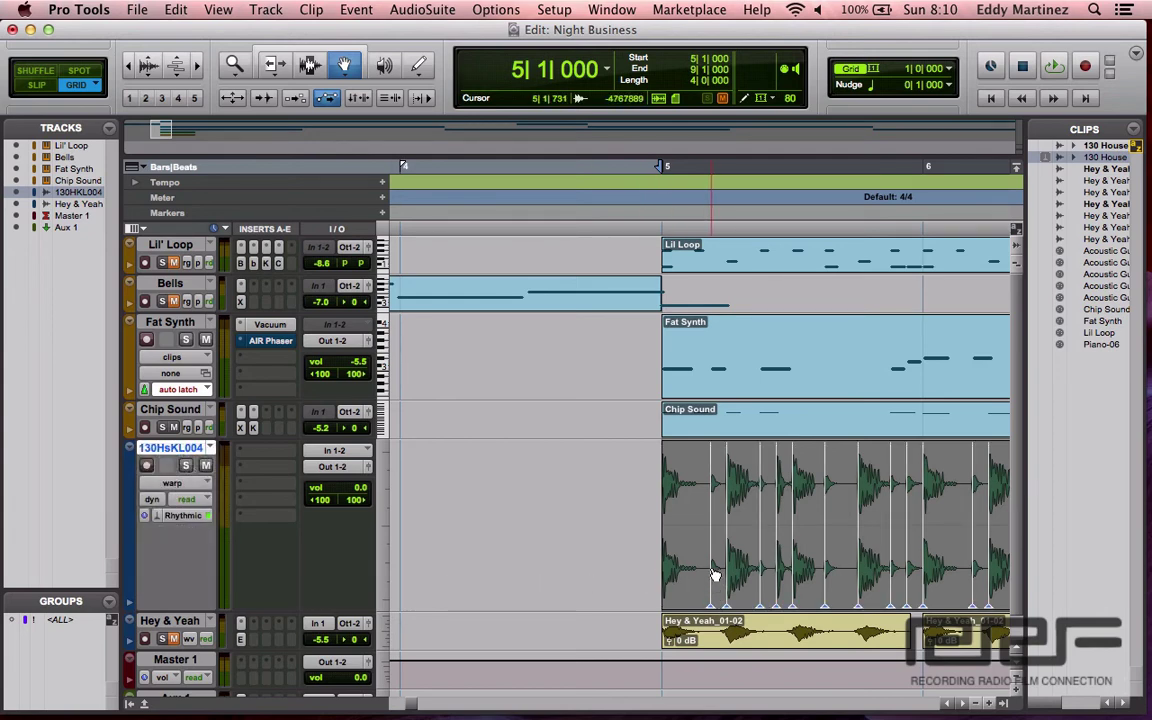
left_click(37, 86)
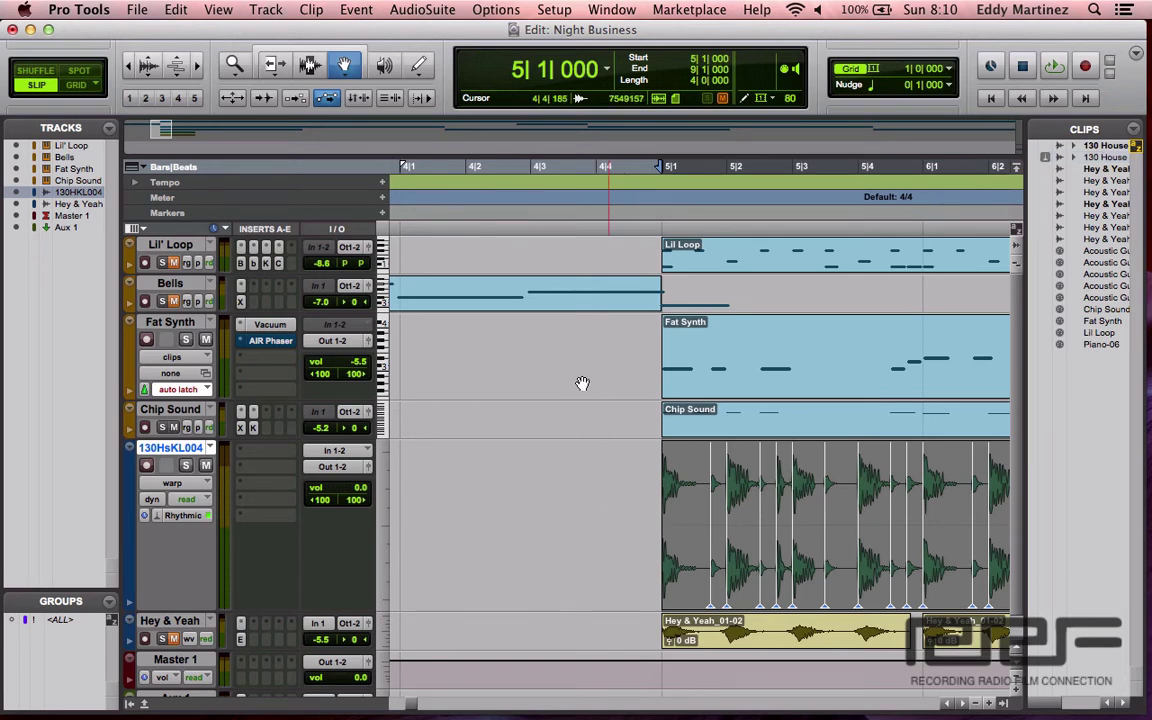
key("super+7")
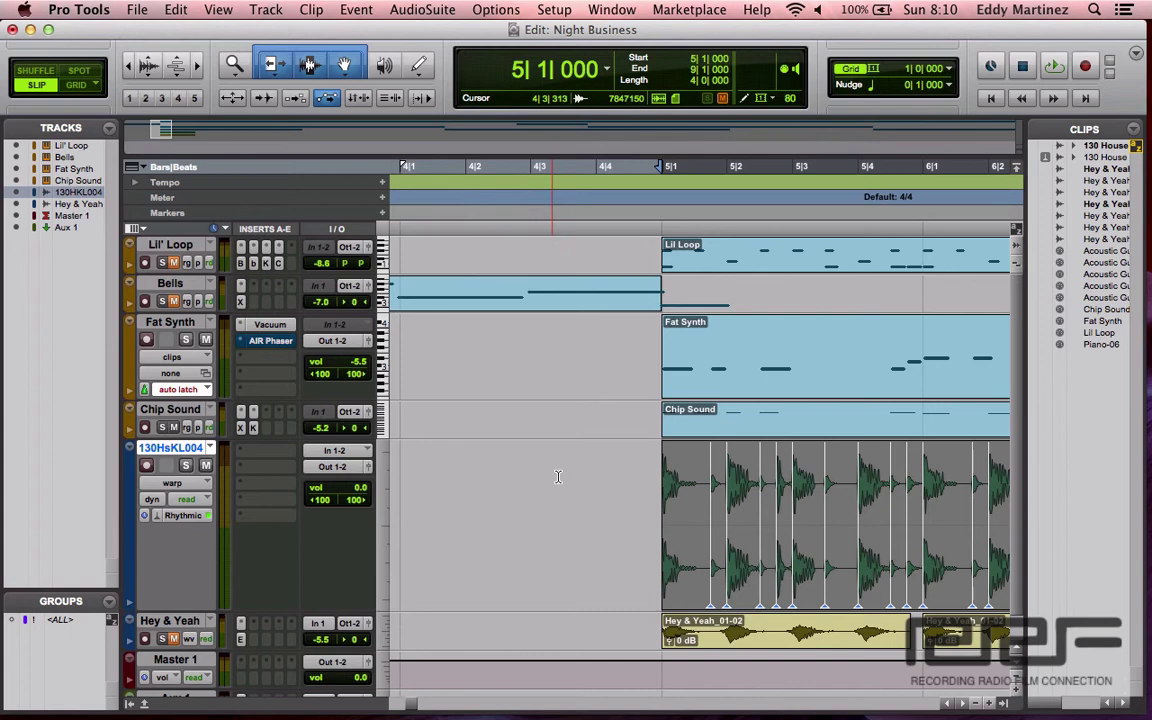
left_click(591, 498)
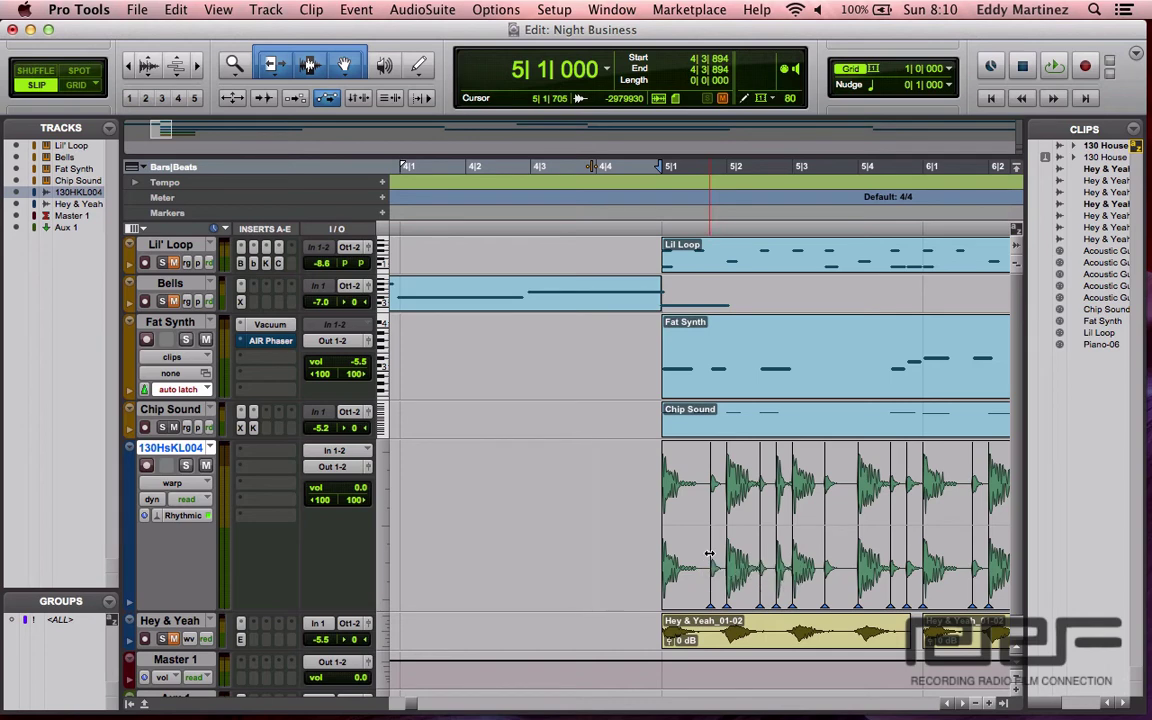
- Drag four warp markers around bars 5–6, mostly later, to re-time the kick hits
mouse_move(709, 553)
left_mouse_down()
mouse_move(681, 552)
mouse_move(707, 554)
left_mouse_up()
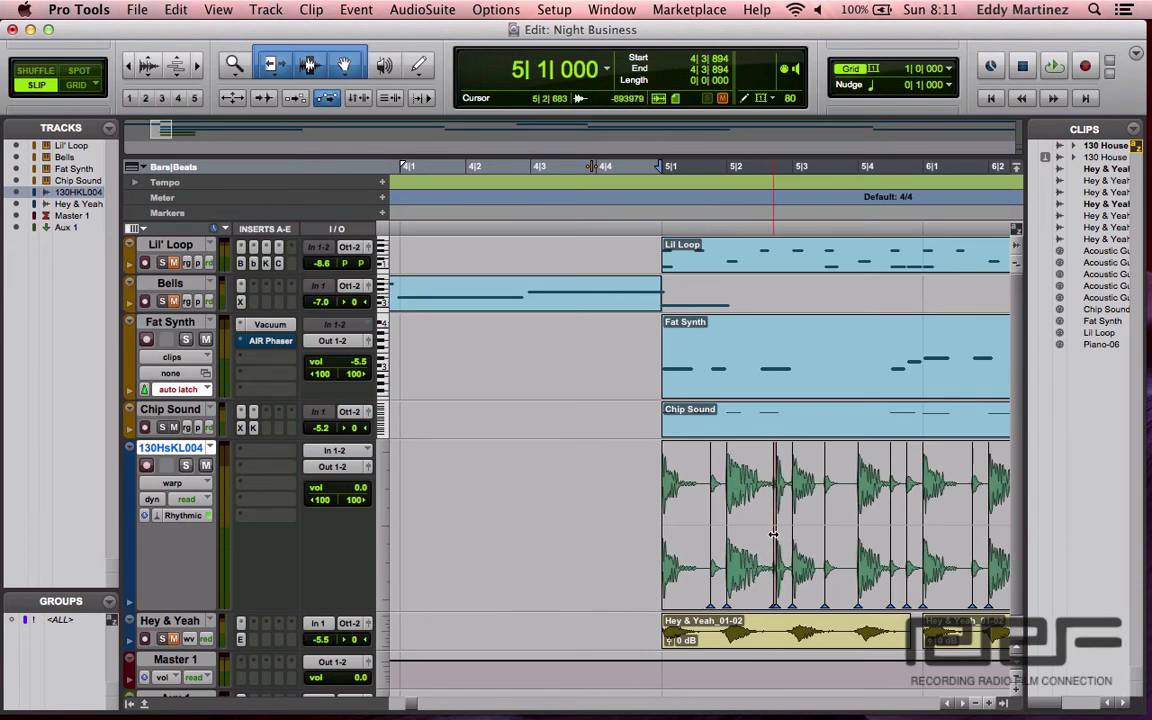
left_click_drag(758, 535, 771, 531)
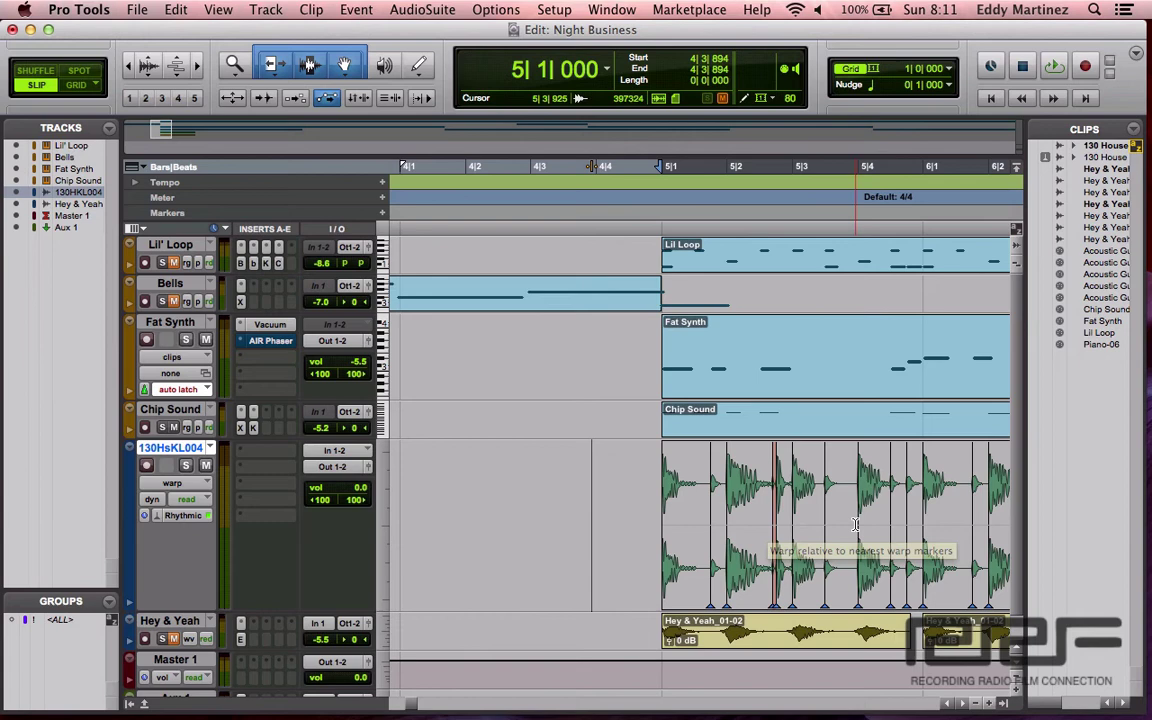
left_click_drag(858, 538, 875, 538)
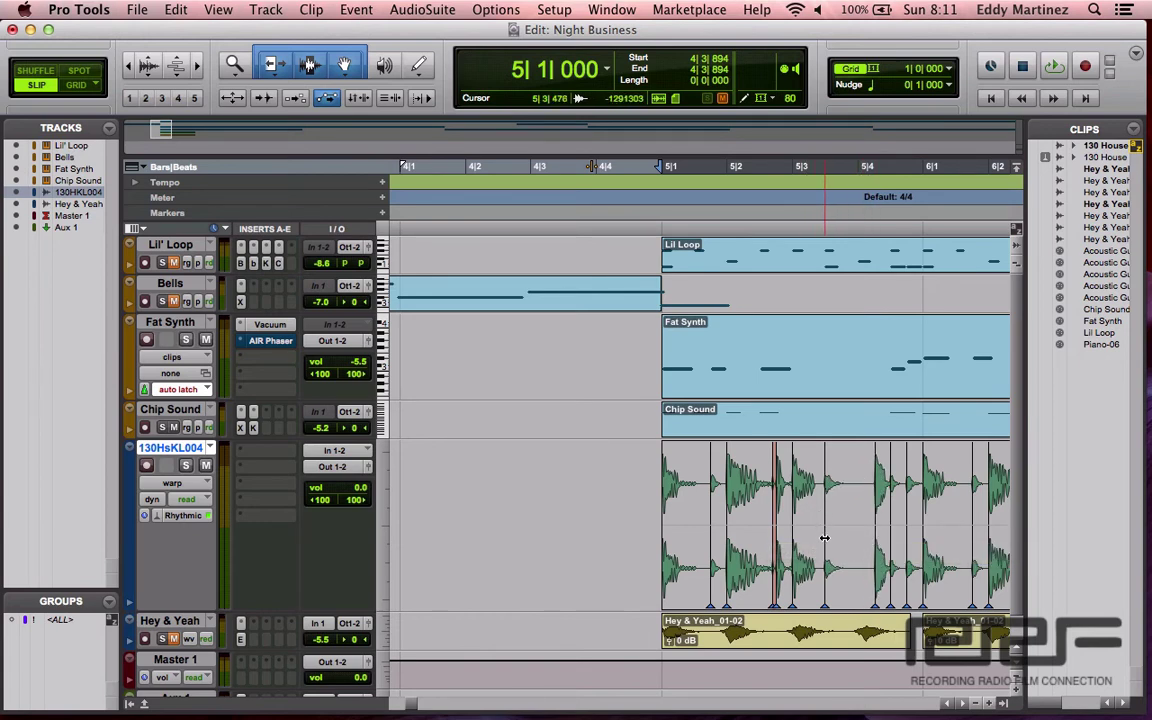
left_click_drag(826, 540, 856, 540)
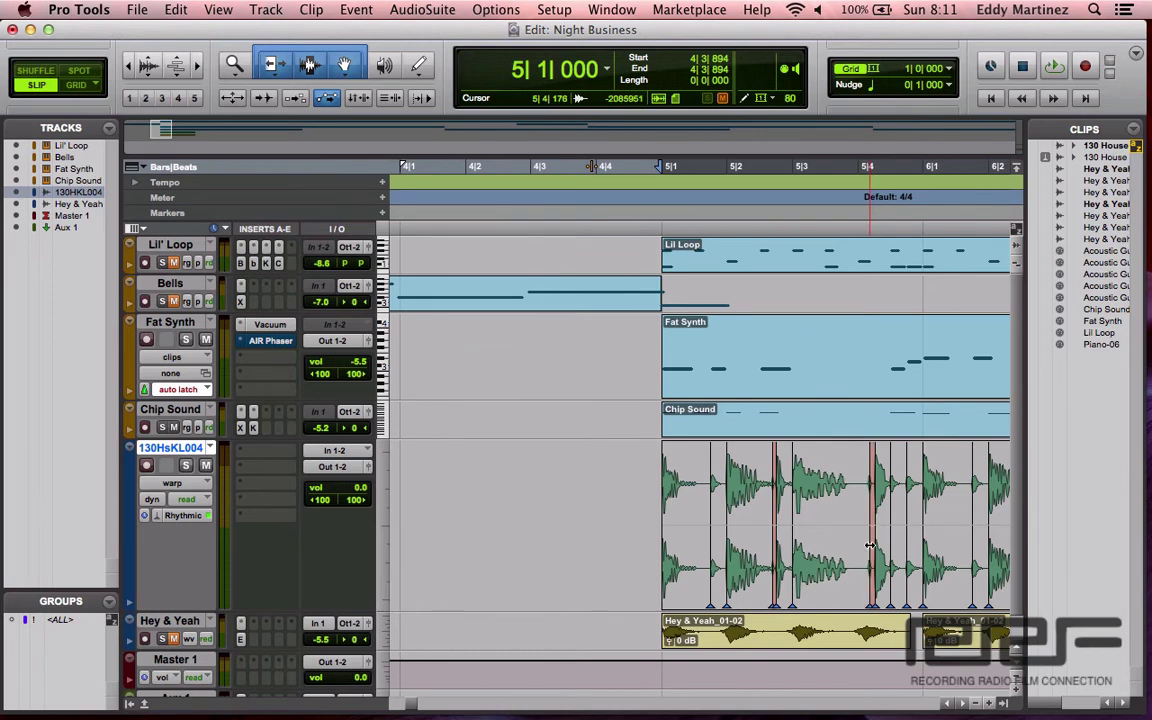
- Try pulling the kick hit near 8|3 earlier, then undo that warp marker move
scroll(869, 545, "right", 5)
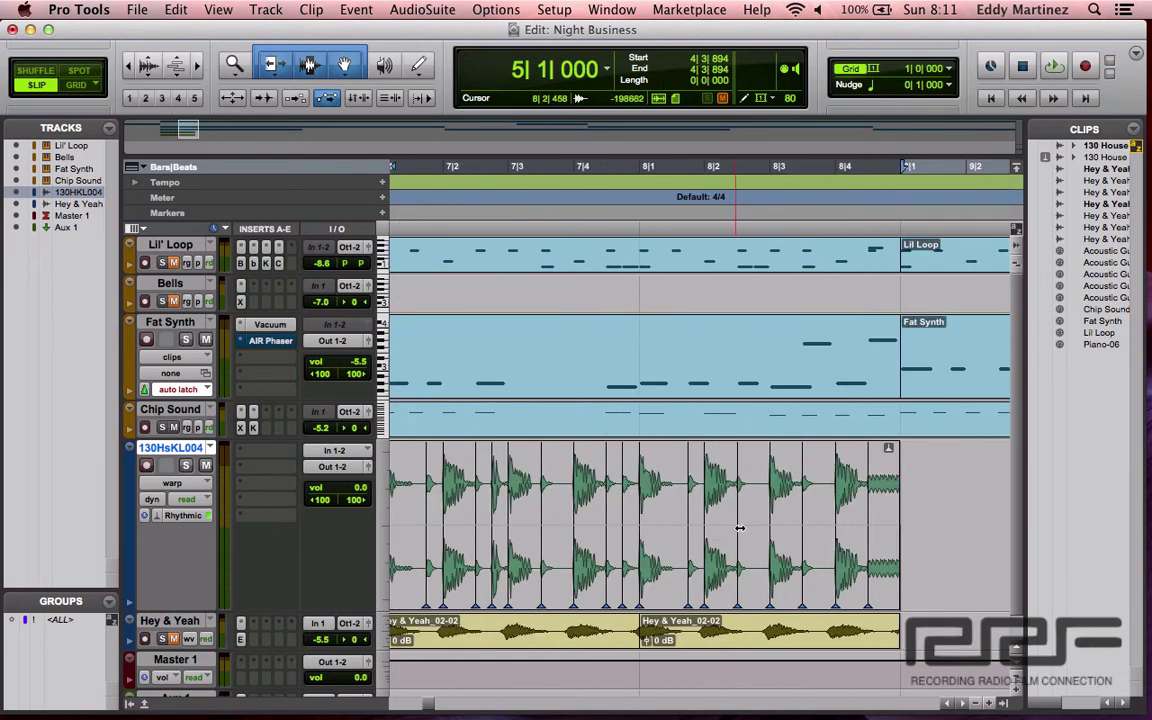
left_click_drag(736, 527, 704, 525)
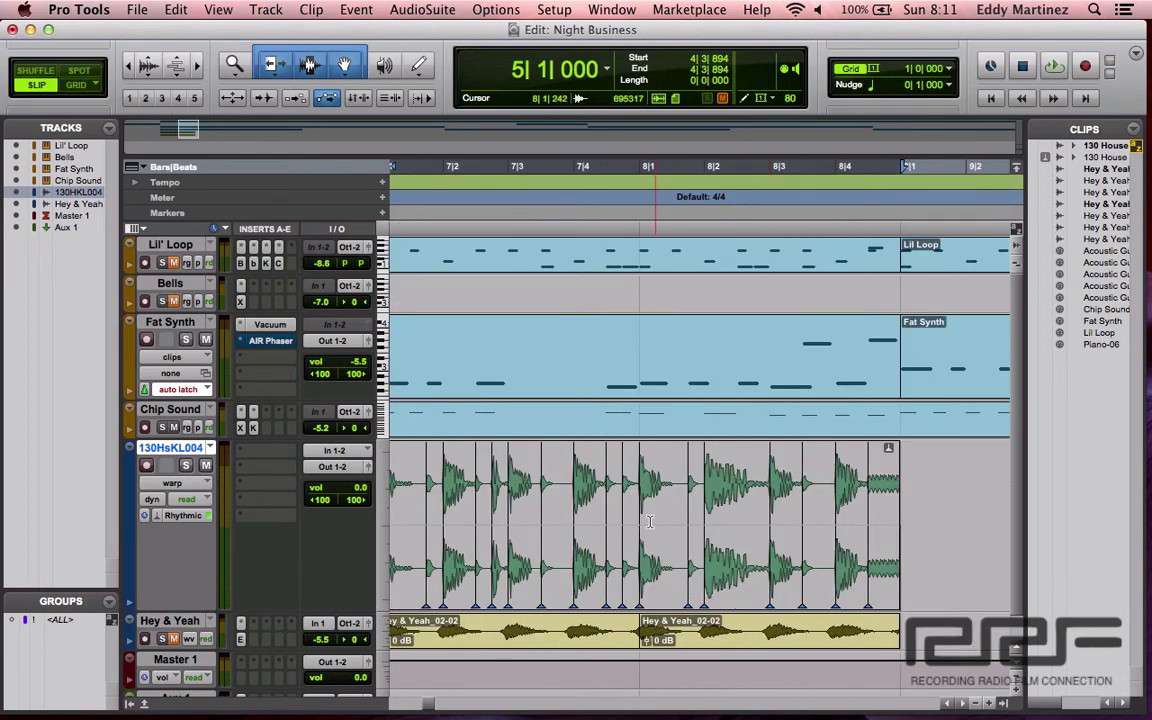
key("super+z")
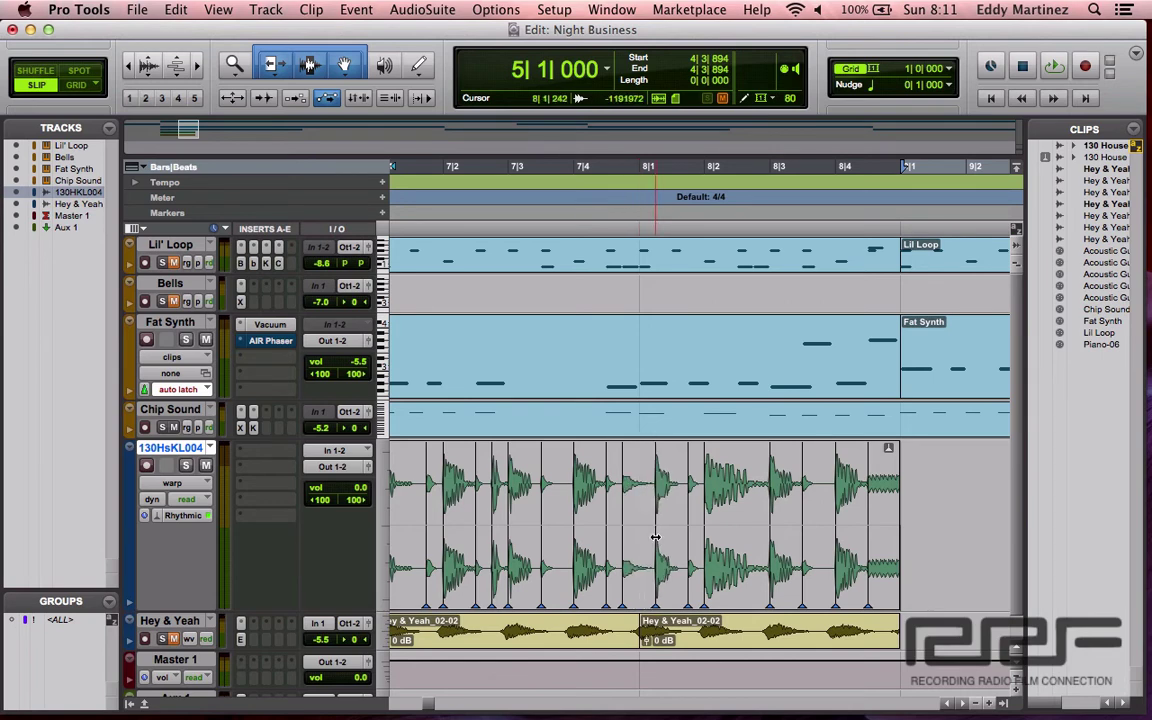
- Drag the kick loop's warp marker near 7|4 later and audition the result
left_click(537, 540)
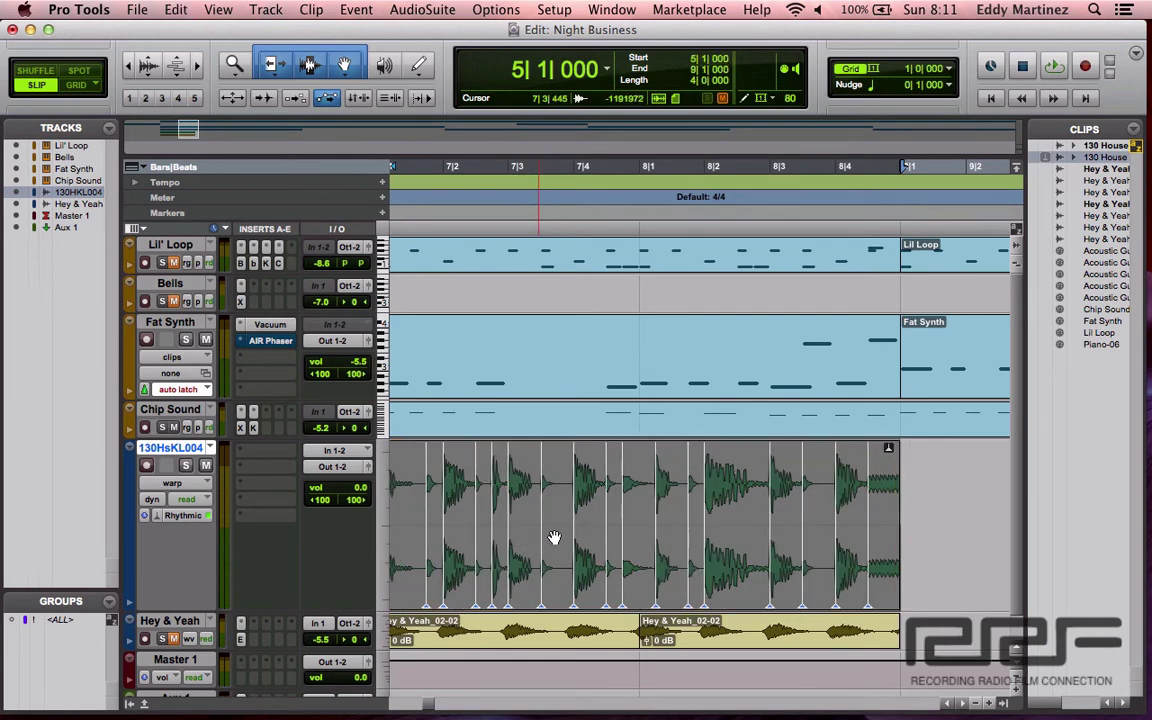
left_click(548, 552)
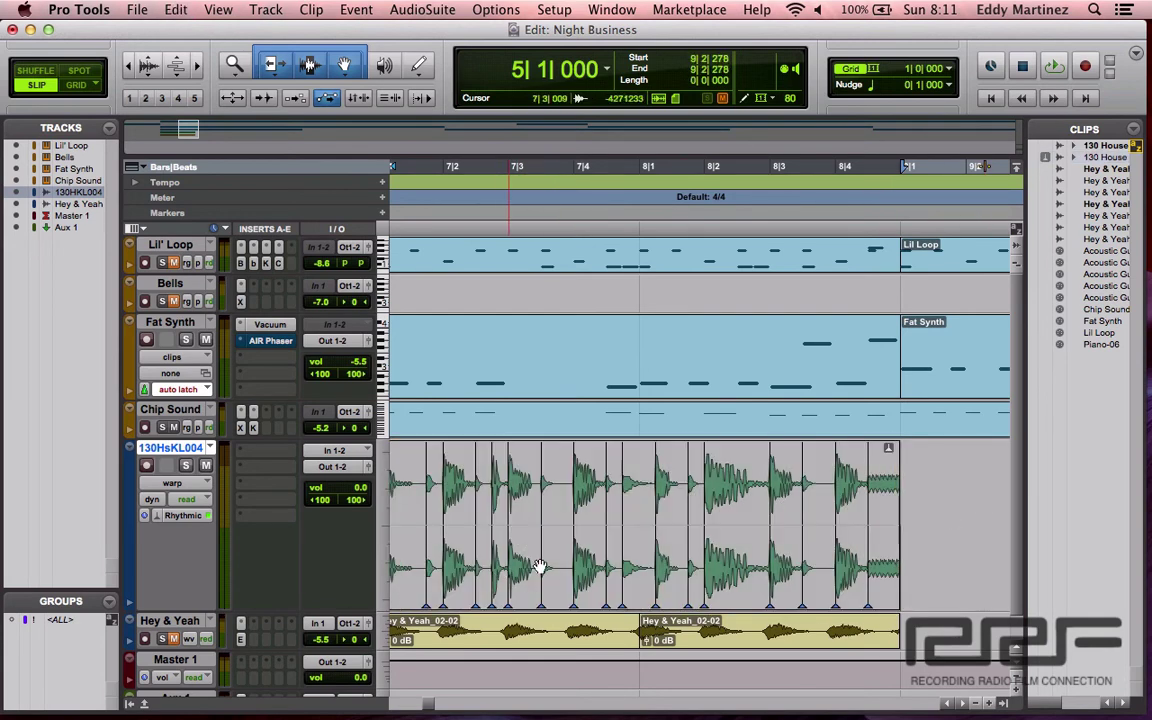
left_click_drag(541, 555, 566, 553)
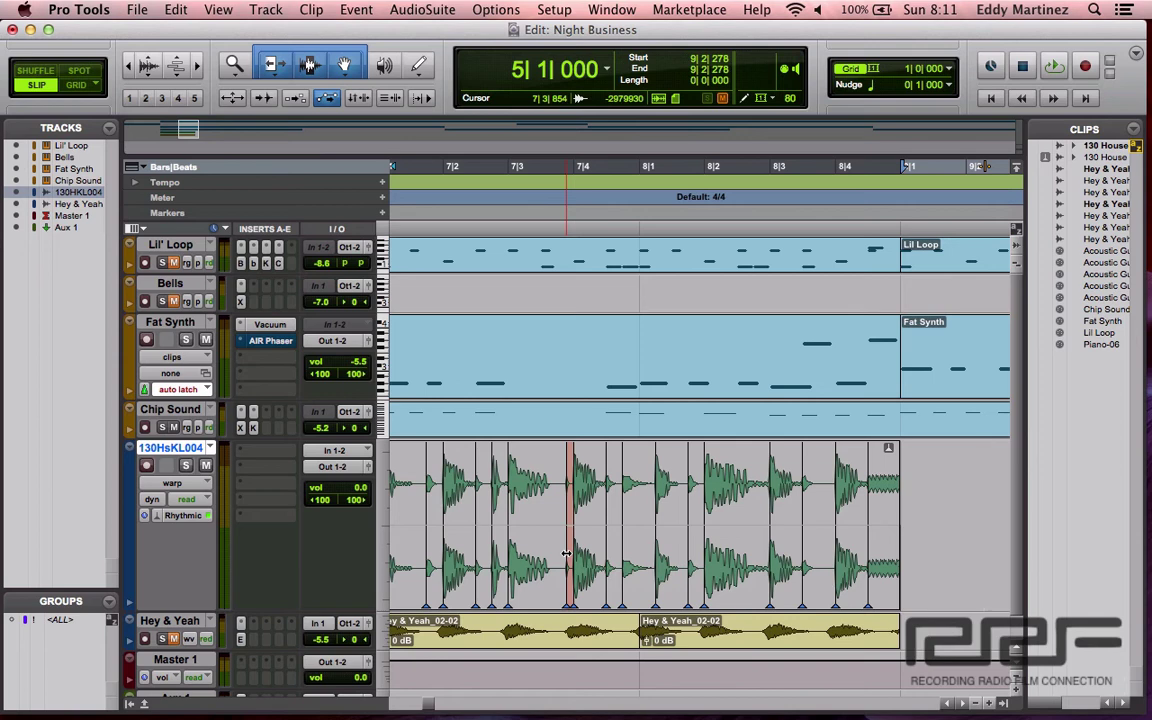
key("space")
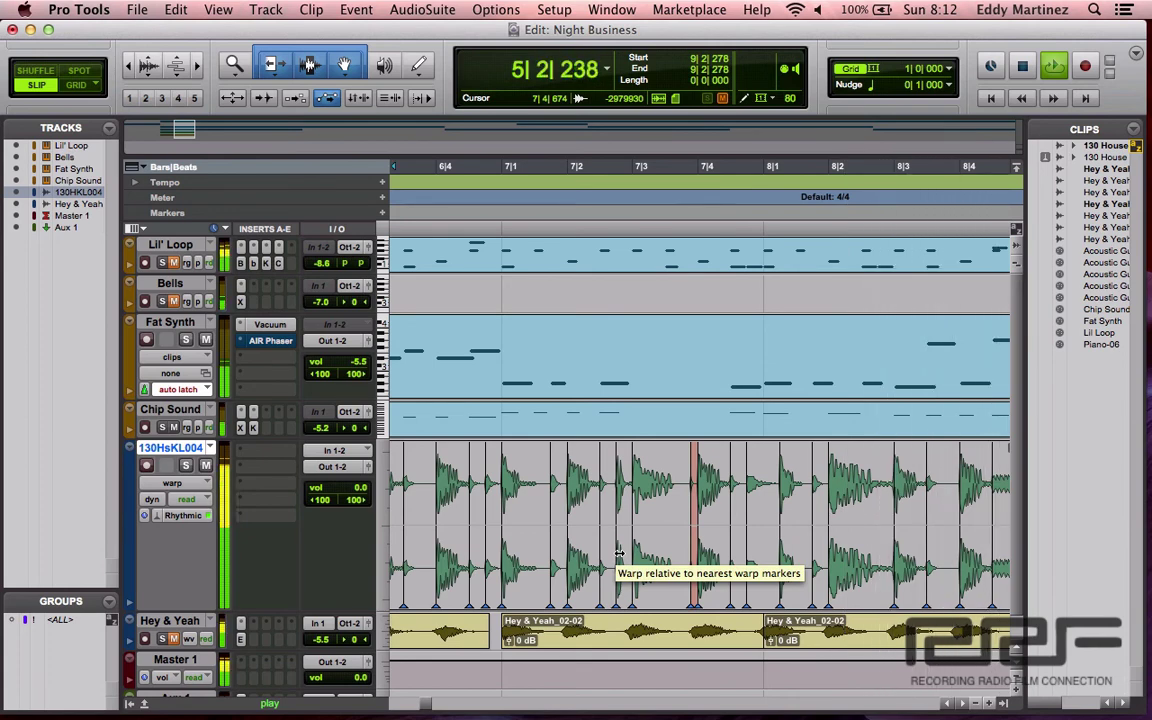
- Stop playback and pull the 130HsKL004 kick hits near 5|4, 6|1 and 8|1 earlier
key("space")
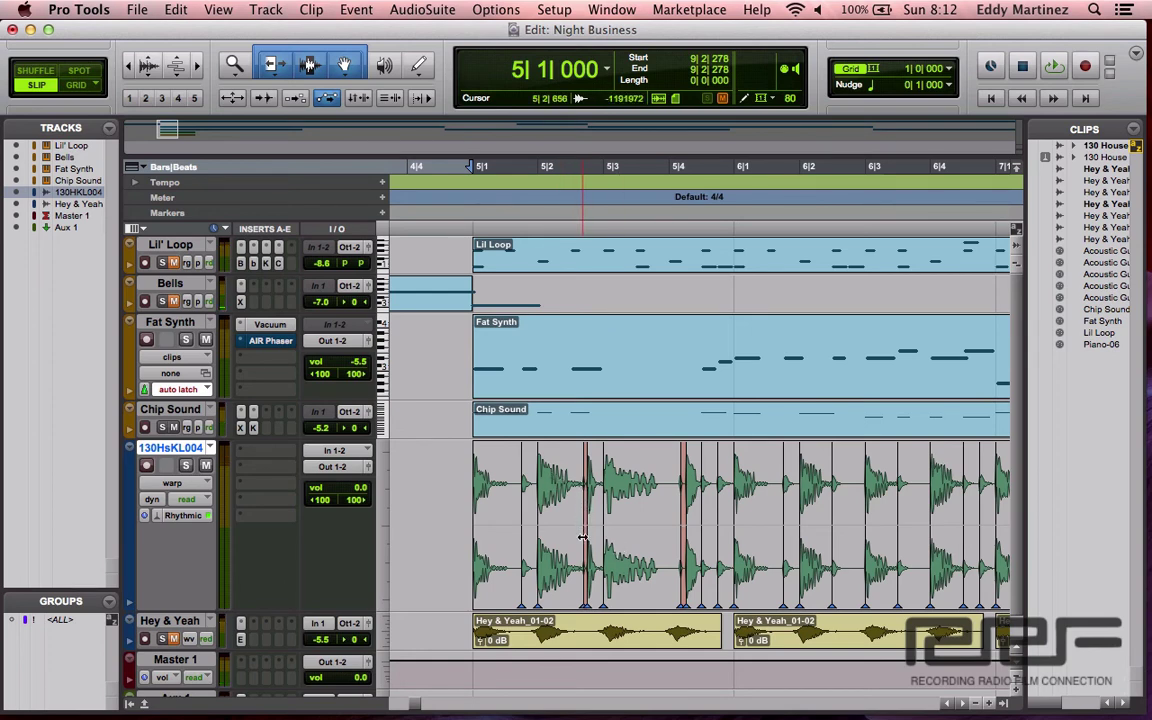
left_click_drag(582, 537, 564, 537)
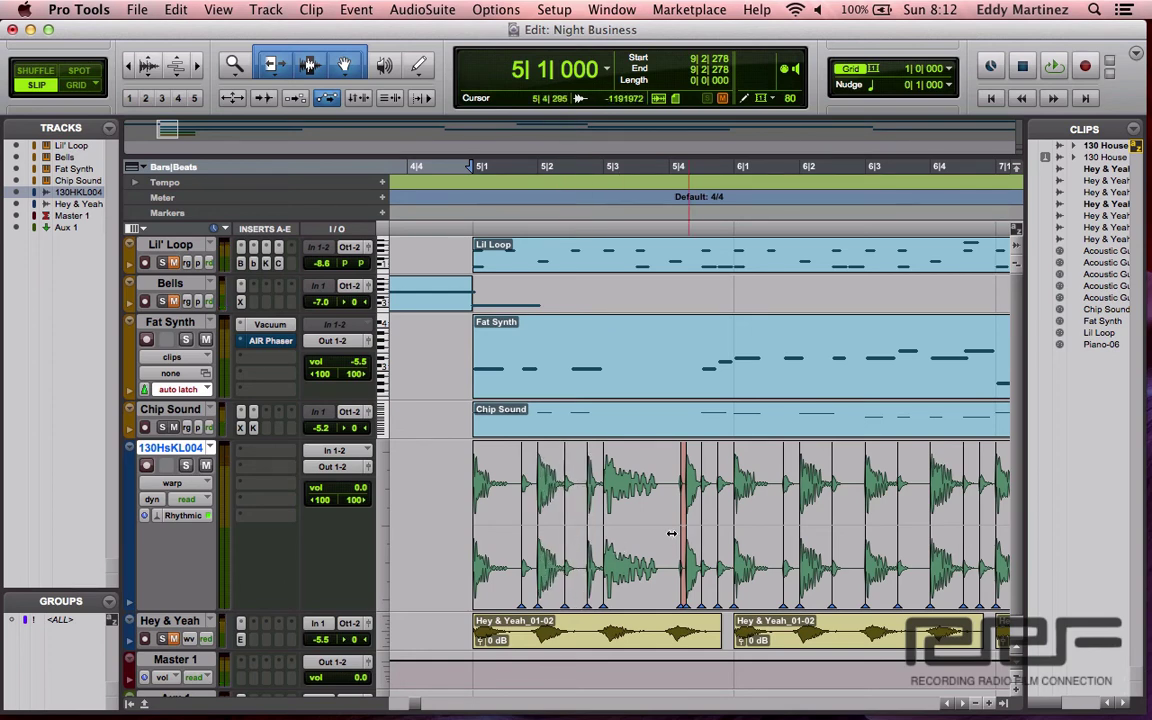
left_click_drag(678, 528, 651, 528)
scroll(760, 535, "right", 5)
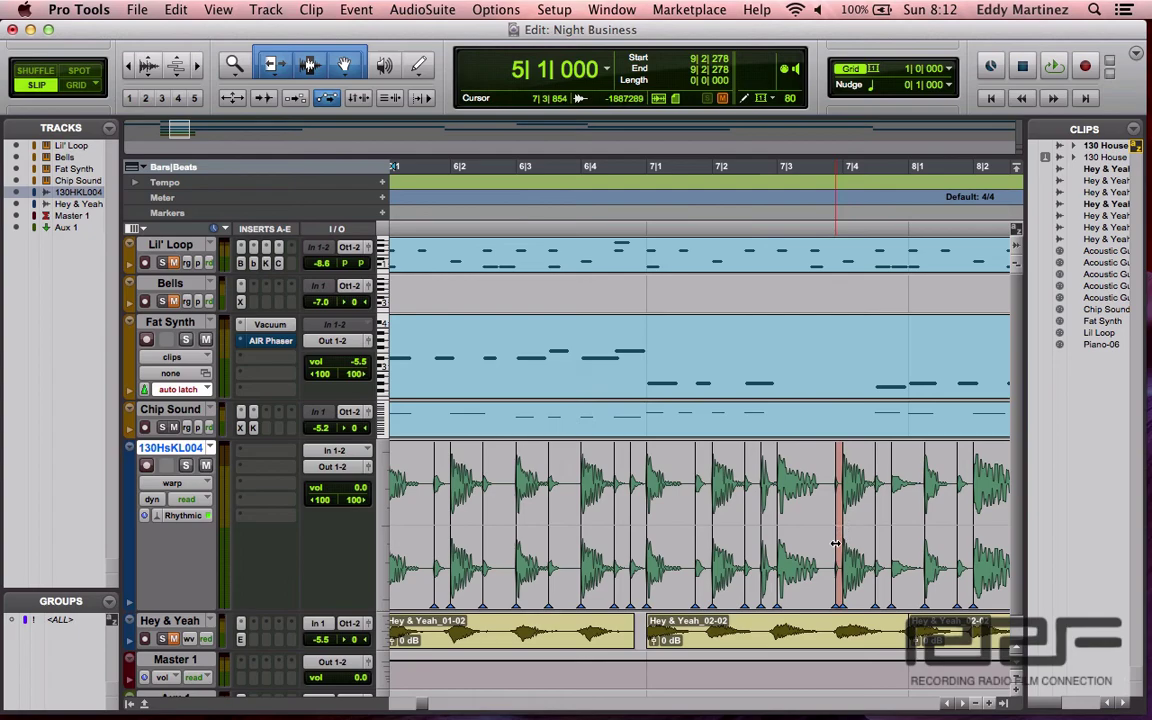
left_click_drag(836, 543, 810, 543)
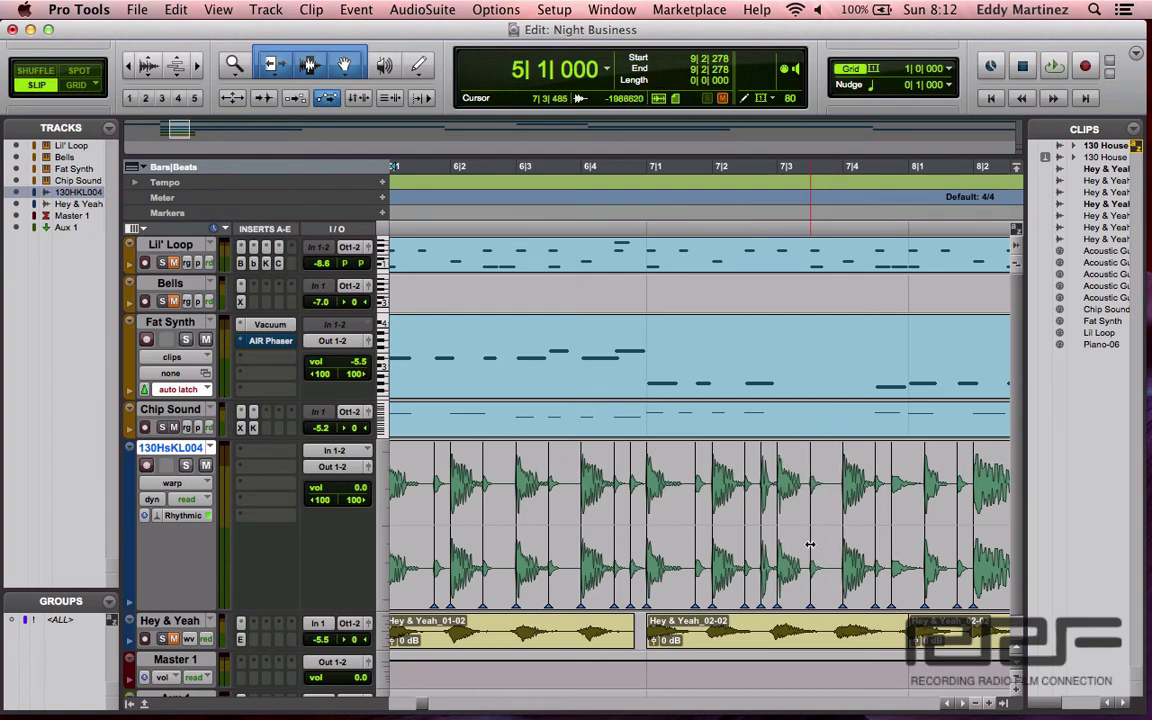